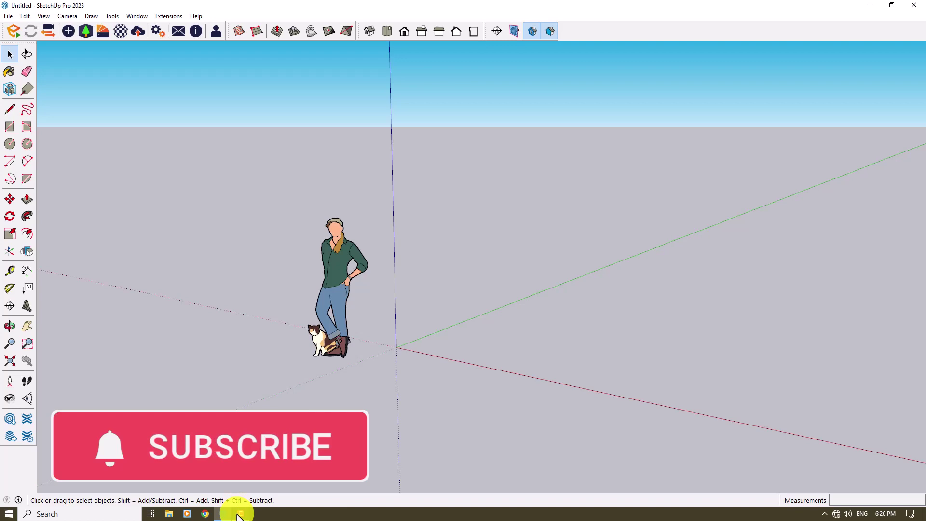
Step: Delete the default standing figure with the cat from the empty model
{"action": "left_click", "coordinate": [384, 236]}
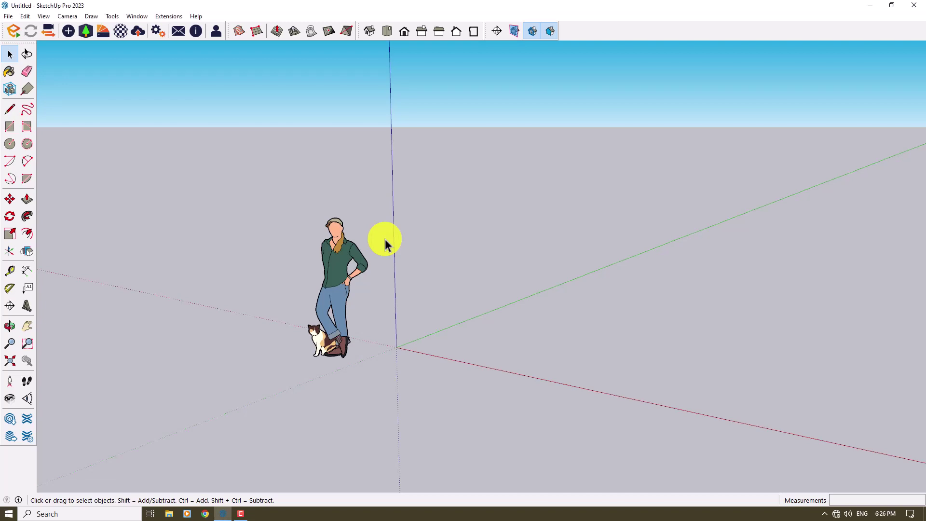
{"action": "left_click_drag", "start_coordinate": [428, 178], "coordinate": [240, 403]}
{"action": "key", "text": "Delete"}
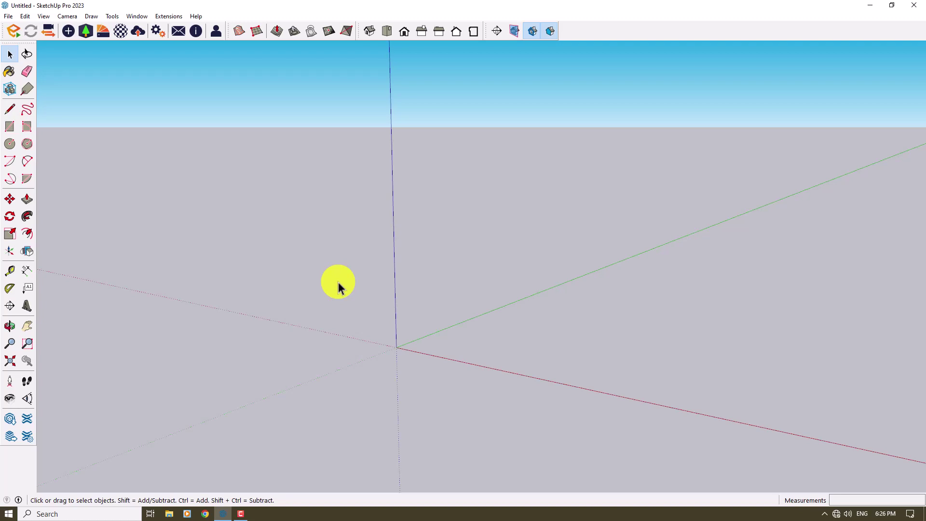
Step: Set the model's length, area and volume units to centimetres, square centimetres and cubic centimetres
{"action": "left_click", "coordinate": [137, 17]}
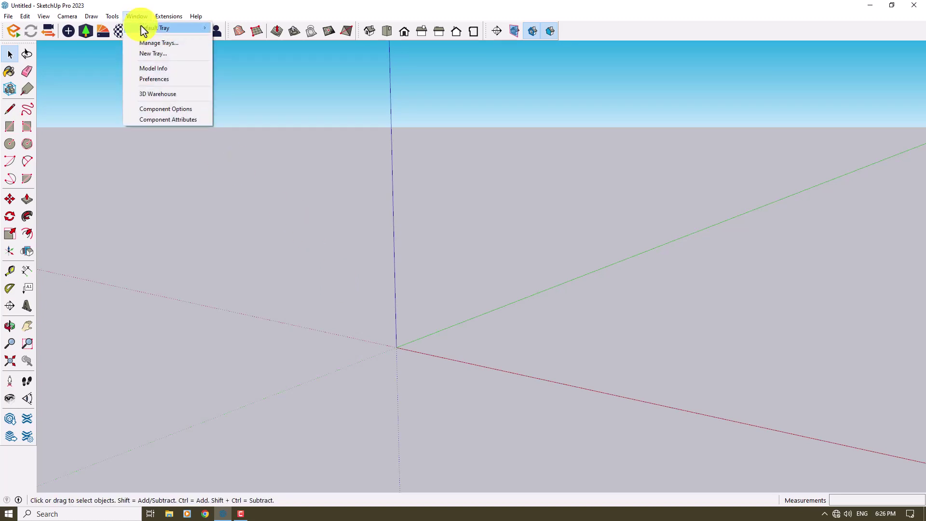
{"action": "left_click", "coordinate": [156, 69]}
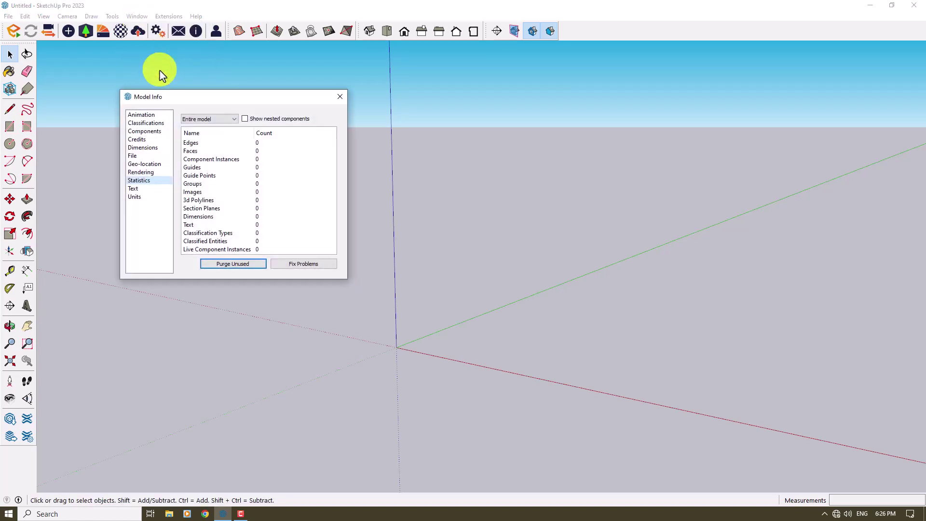
{"action": "left_click", "coordinate": [145, 195]}
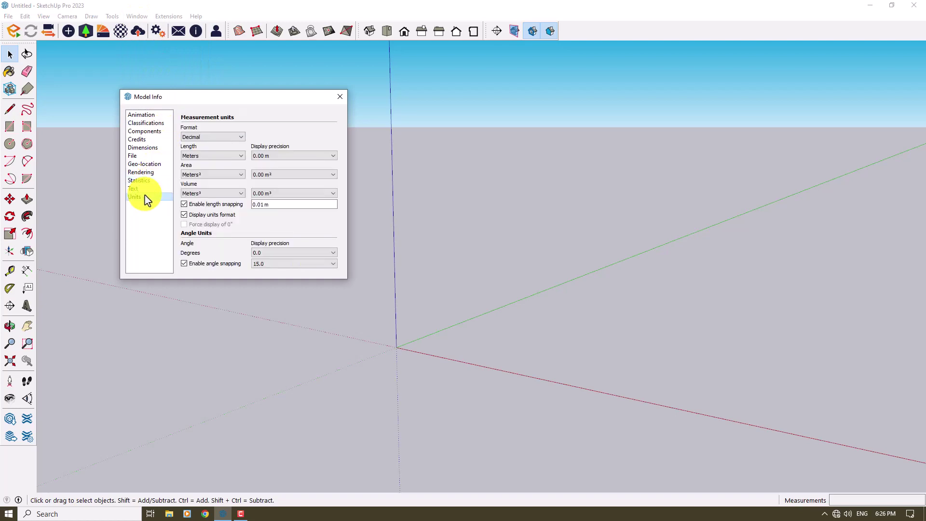
{"action": "left_click", "coordinate": [192, 156]}
{"action": "left_click", "coordinate": [207, 188]}
{"action": "left_click", "coordinate": [206, 175]}
{"action": "left_click", "coordinate": [207, 207]}
{"action": "left_click", "coordinate": [205, 193]}
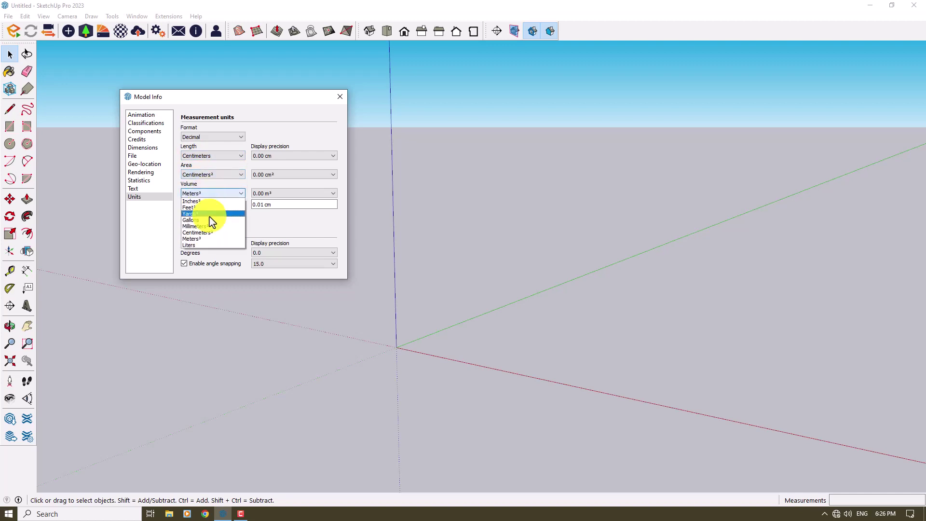
{"action": "left_click", "coordinate": [210, 232]}
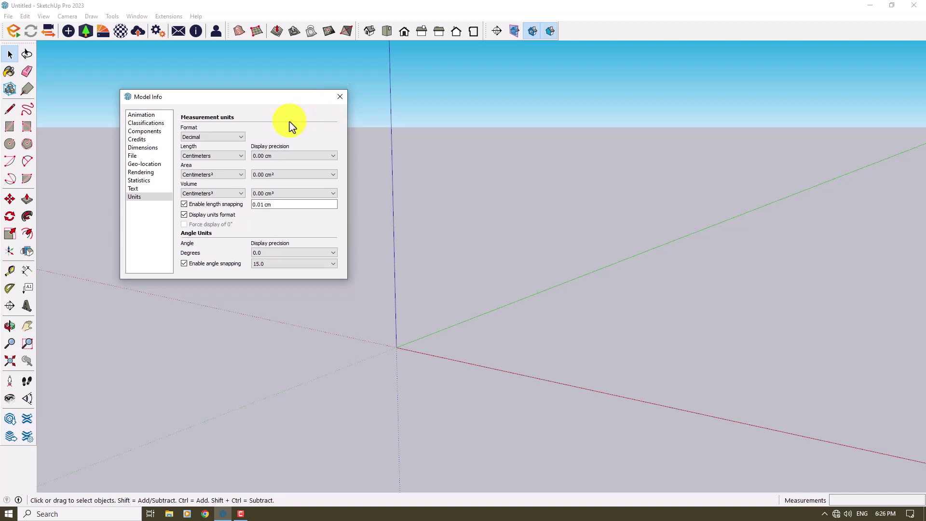
{"action": "left_click", "coordinate": [339, 100]}
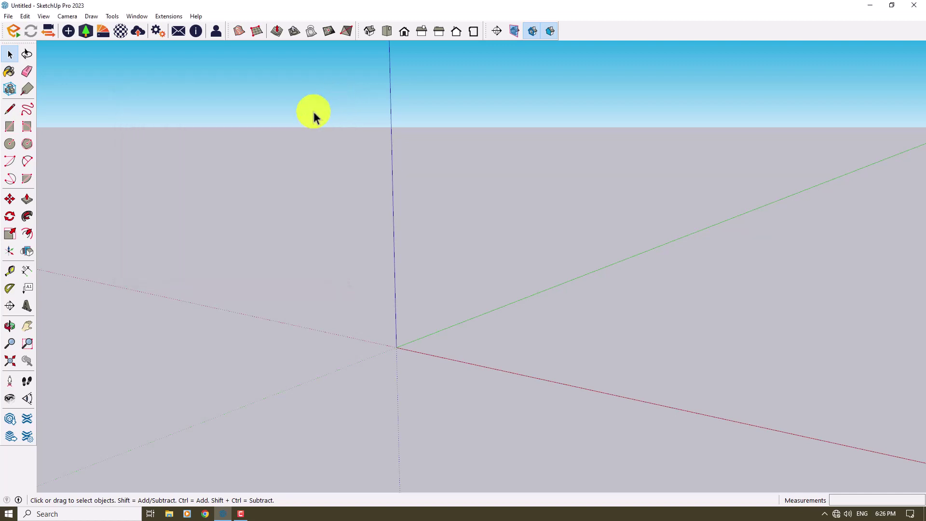
Step: Draw a rectangle on the ground plane from the origin, with its longer side along the green axis
{"action": "left_click", "coordinate": [8, 128]}
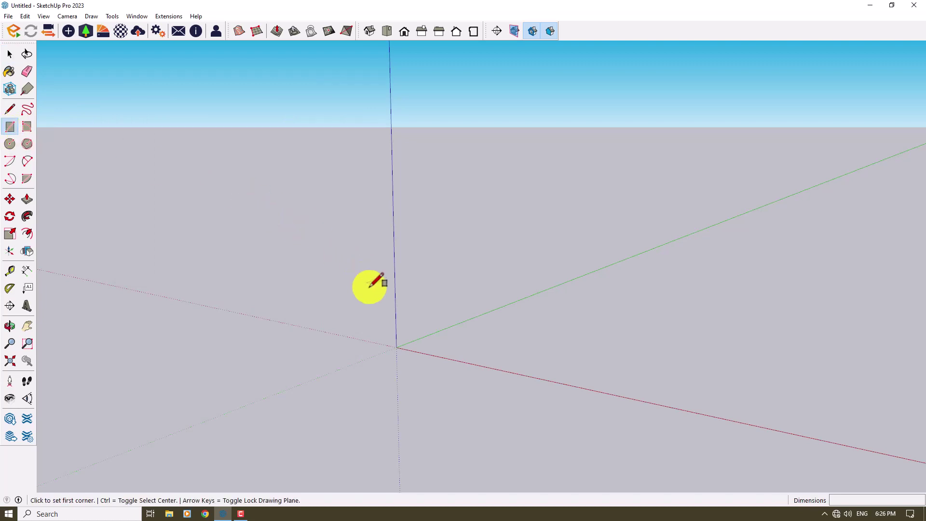
{"action": "left_click", "coordinate": [397, 347]}
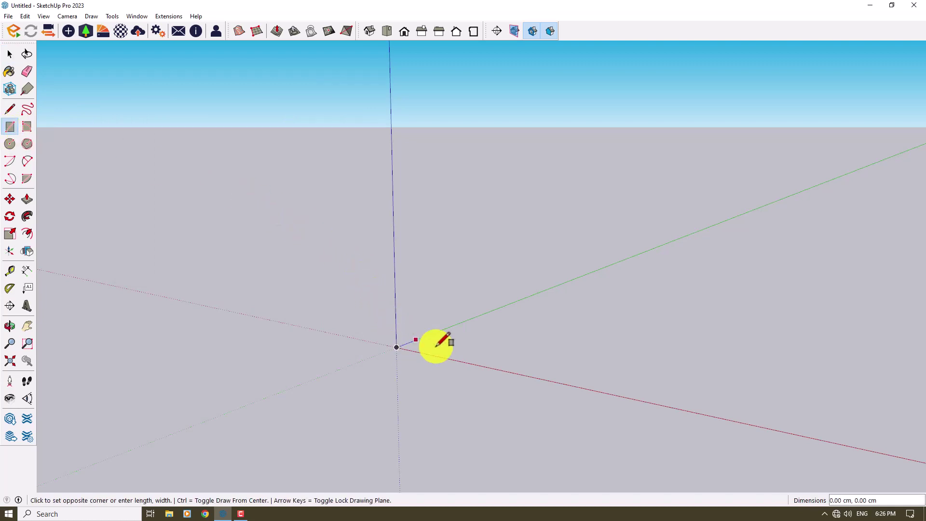
{"action": "middle_click_drag", "start_coordinate": [665, 313], "coordinate": [623, 325]}
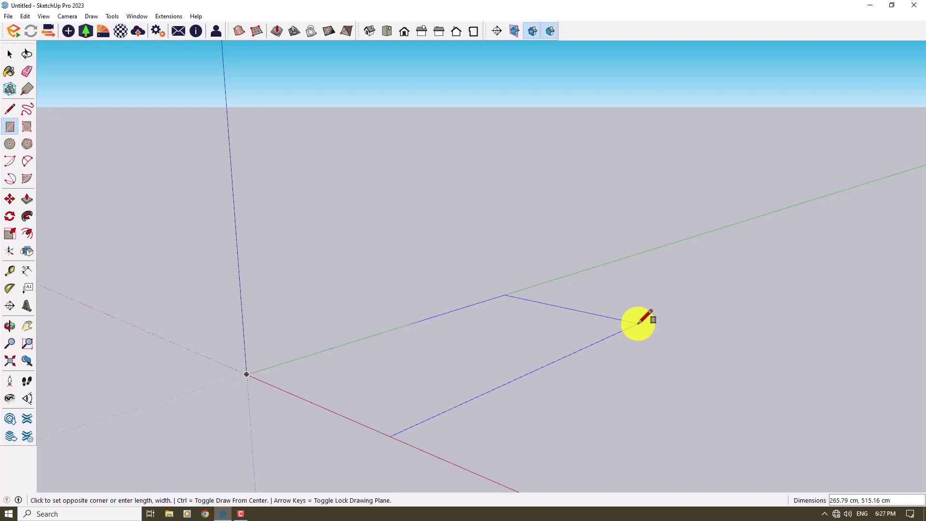
{"action": "type", "text": "3"}
{"action": "key", "text": "Return"}
{"action": "key", "text": "space"}
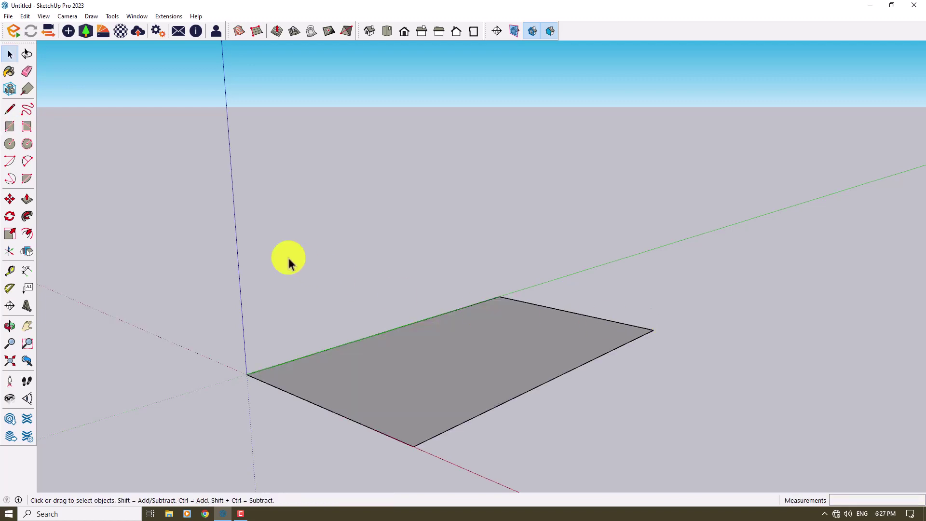
{"action": "scroll", "coordinate": [260, 258], "scroll_direction": "down", "scroll_amount": 3}
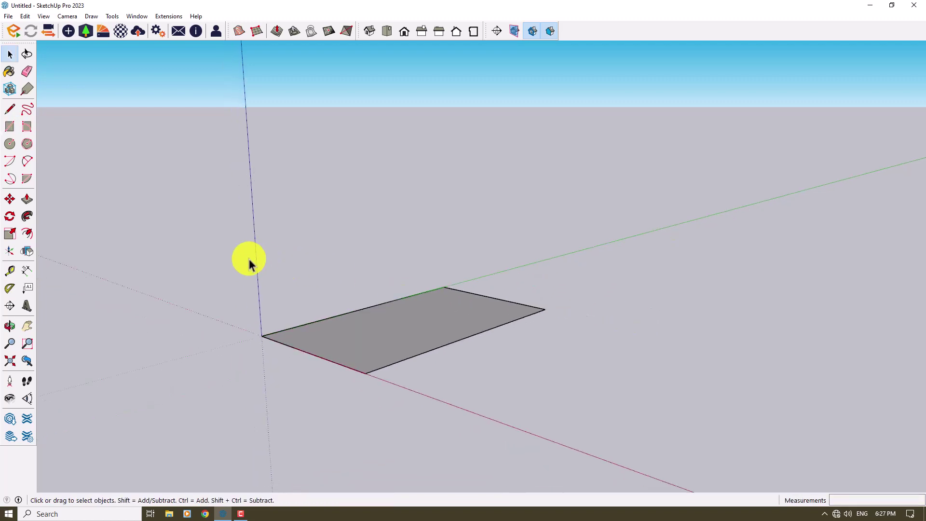
{"action": "left_click", "coordinate": [27, 199]}
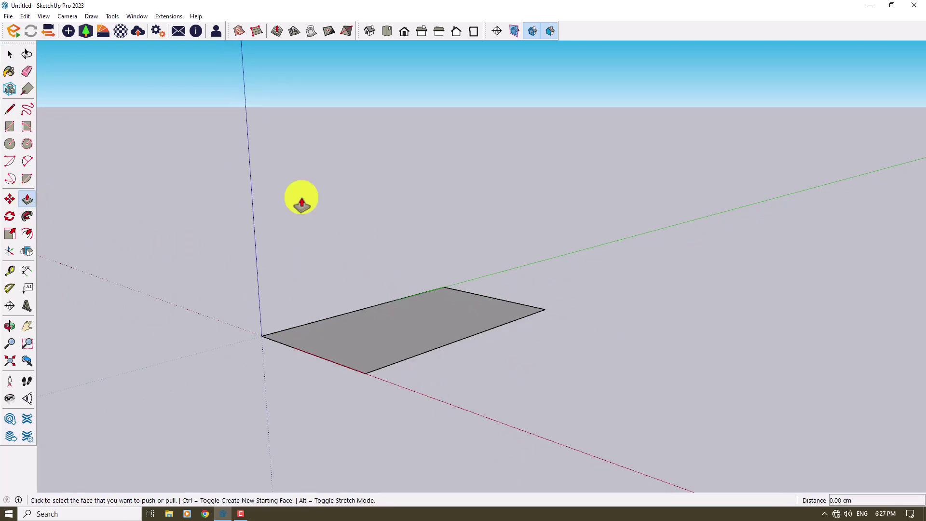
{"action": "left_click", "coordinate": [379, 315]}
{"action": "key", "text": "space"}
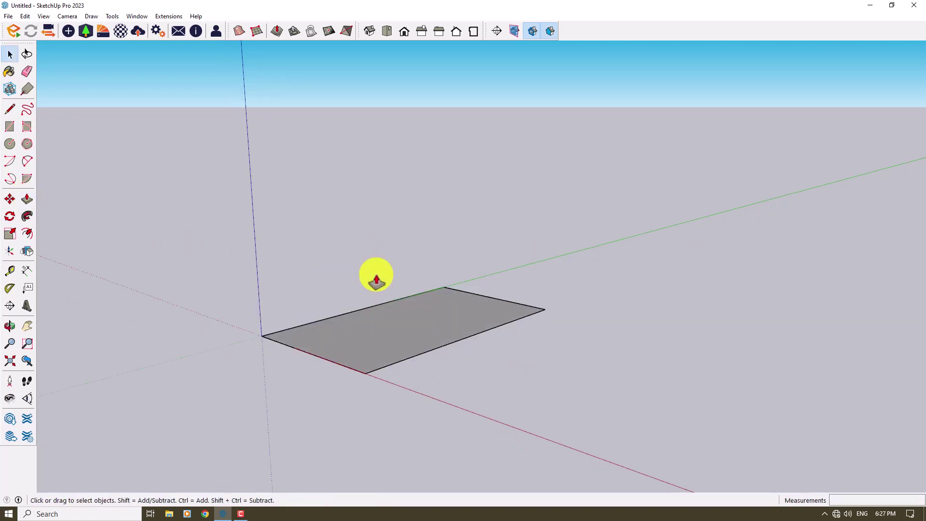
Step: Push/Pull the ground rectangle up 300 cm to form a box
{"action": "left_click", "coordinate": [27, 199]}
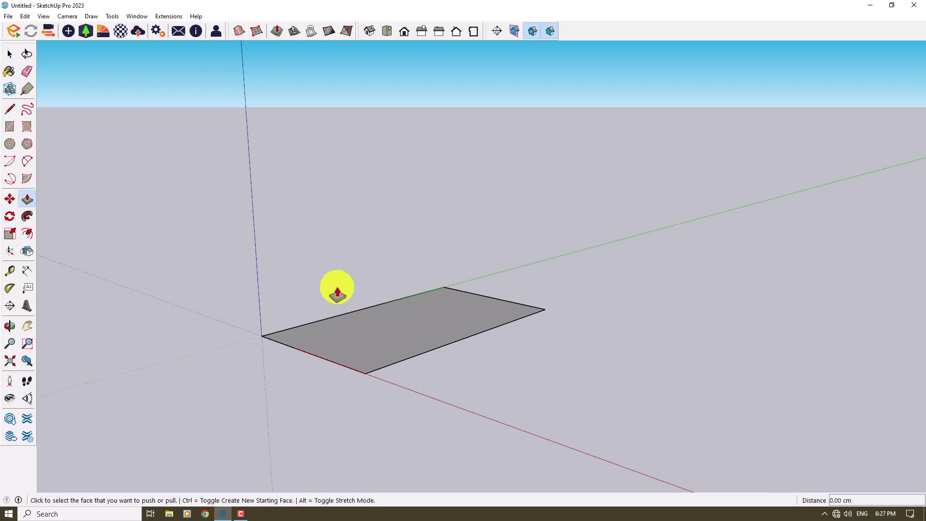
{"action": "left_click", "coordinate": [366, 331]}
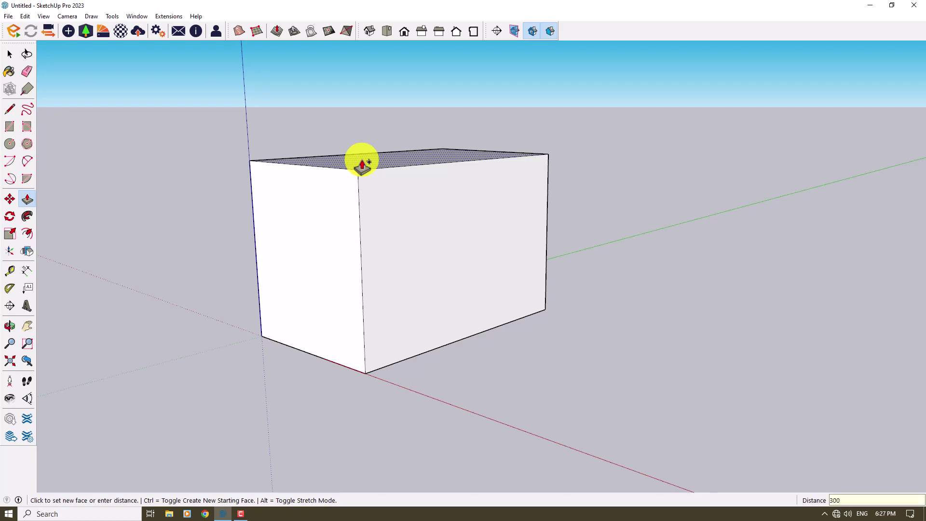
{"action": "key", "text": "Return"}
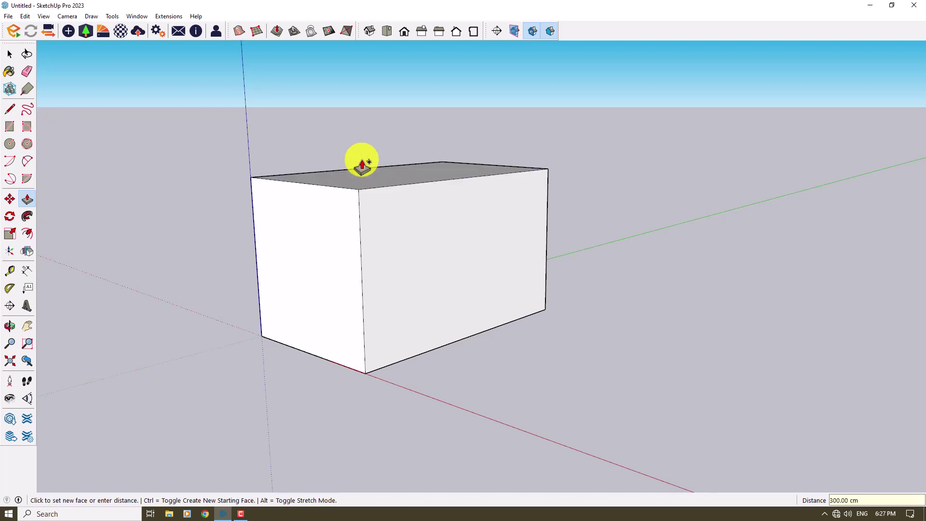
{"action": "key", "text": "space"}
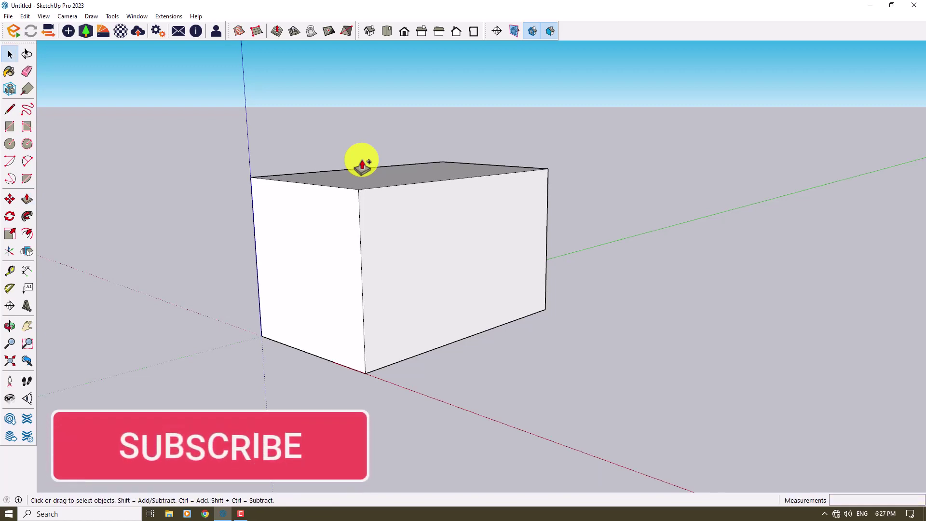
Step: Copy the long top edge above the green axis 150 cm across the top face to form a centre line
{"action": "scroll", "coordinate": [371, 234], "scroll_direction": "down", "scroll_amount": 1}
{"action": "middle_click_drag", "start_coordinate": [371, 234], "coordinate": [443, 261]}
{"action": "scroll", "coordinate": [392, 207], "scroll_direction": "up", "scroll_amount": 2}
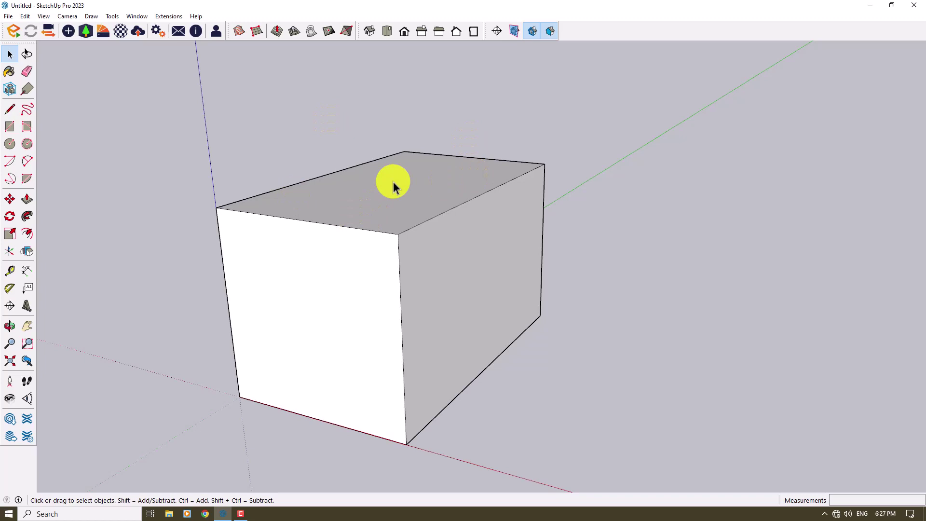
{"action": "left_click", "coordinate": [290, 190]}
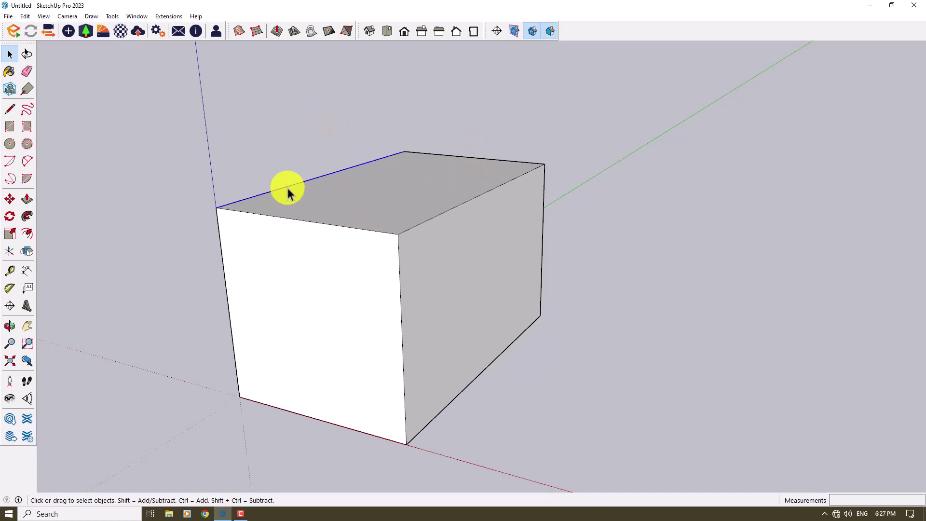
{"action": "left_click", "coordinate": [9, 200]}
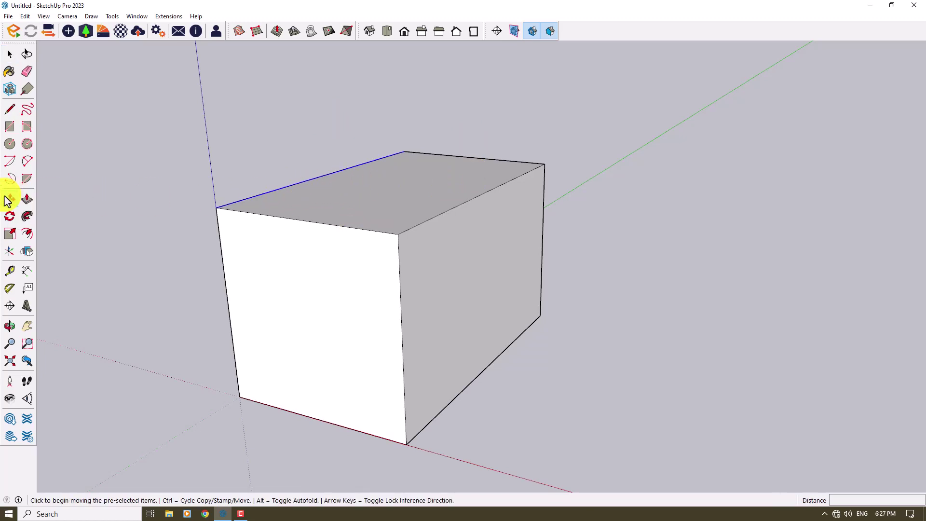
{"action": "key", "text": "ctrl"}
{"action": "left_click", "coordinate": [216, 208]}
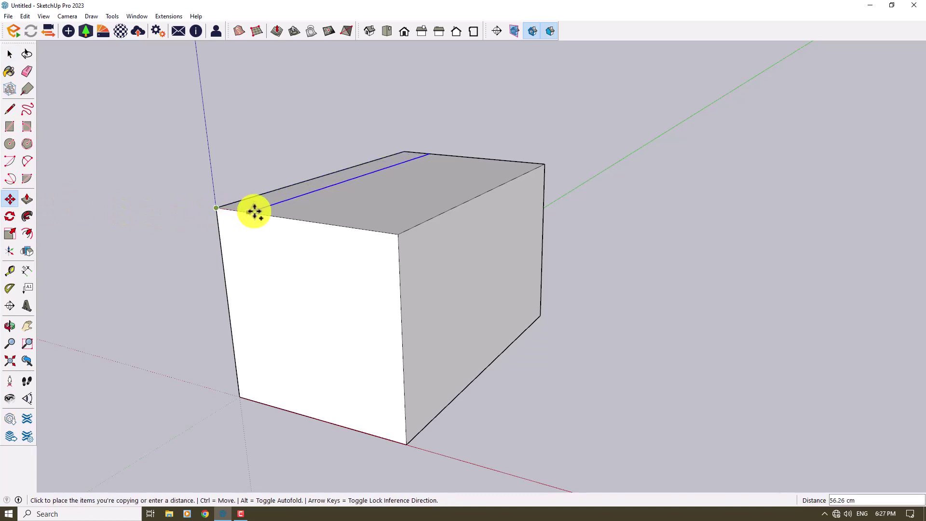
{"action": "left_click", "coordinate": [305, 220]}
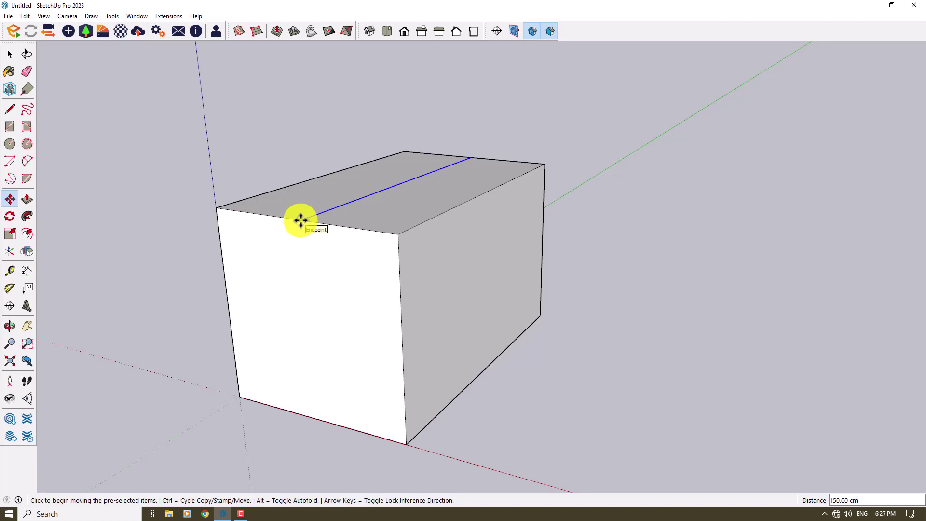
Step: Move the centre line of the top face up 100 cm along the blue axis to form a gable roof
{"action": "left_click", "coordinate": [301, 220]}
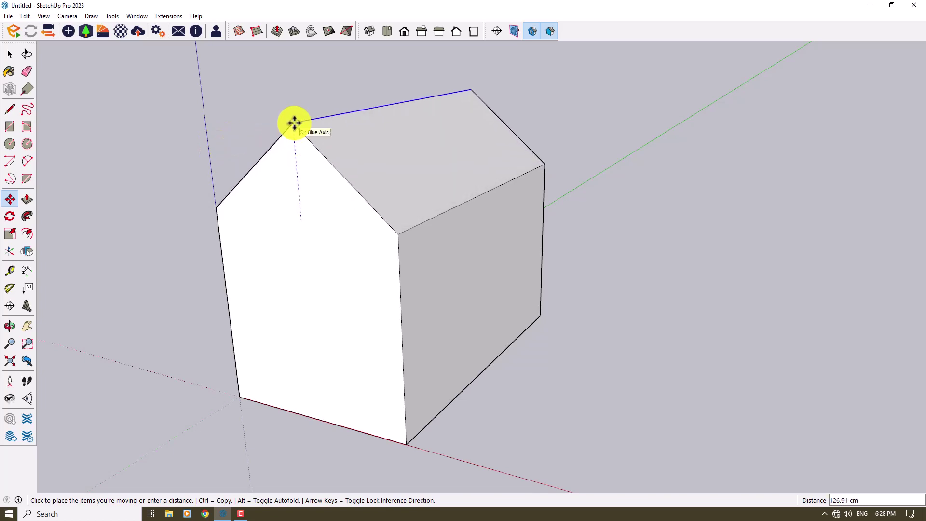
{"action": "type", "text": "100"}
{"action": "key", "text": "Return"}
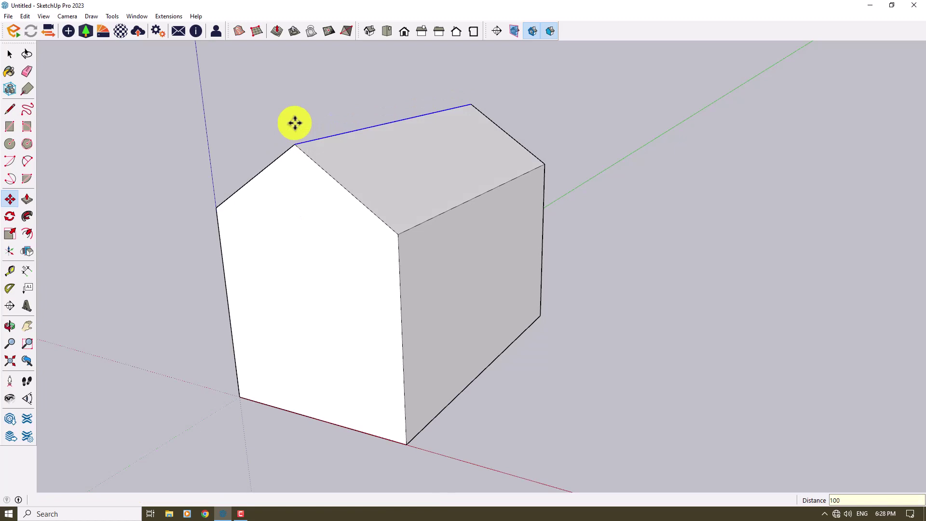
Step: Copy both long eave edges 10 cm down onto the side walls
{"action": "scroll", "coordinate": [308, 237], "scroll_direction": "down", "scroll_amount": 3}
{"action": "middle_click_drag", "start_coordinate": [308, 236], "coordinate": [223, 258]}
{"action": "middle_click_drag", "start_coordinate": [351, 254], "coordinate": [413, 222]}
{"action": "scroll", "coordinate": [413, 221], "scroll_direction": "up", "scroll_amount": 3}
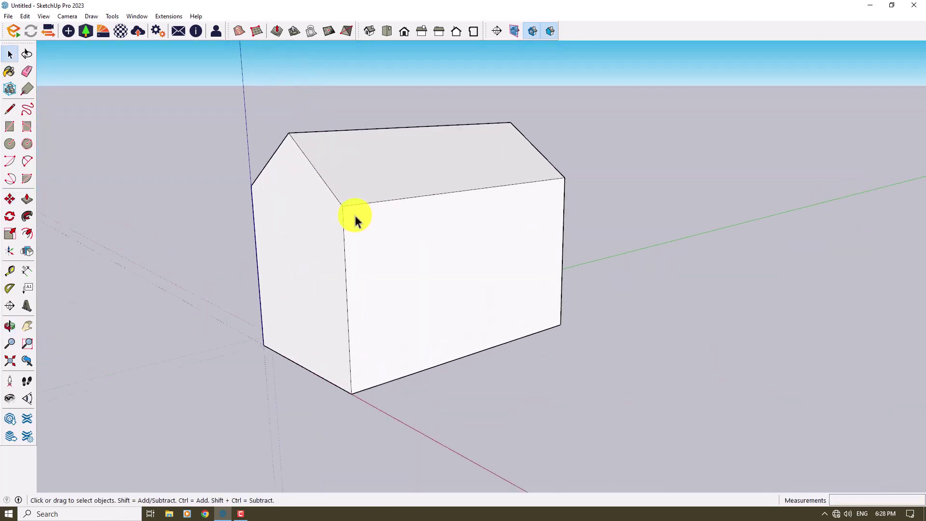
{"action": "middle_click_drag", "start_coordinate": [343, 203], "coordinate": [418, 254]}
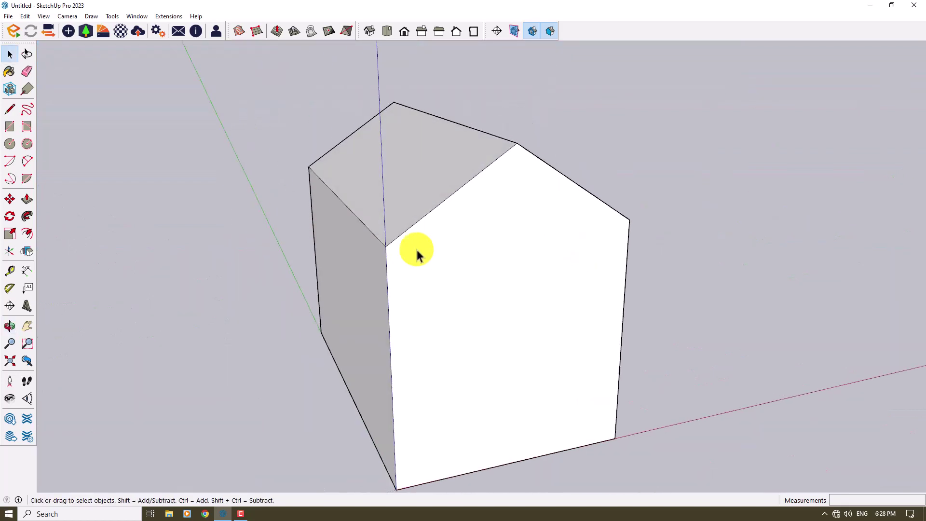
{"action": "middle_click_drag", "start_coordinate": [482, 287], "coordinate": [159, 277]}
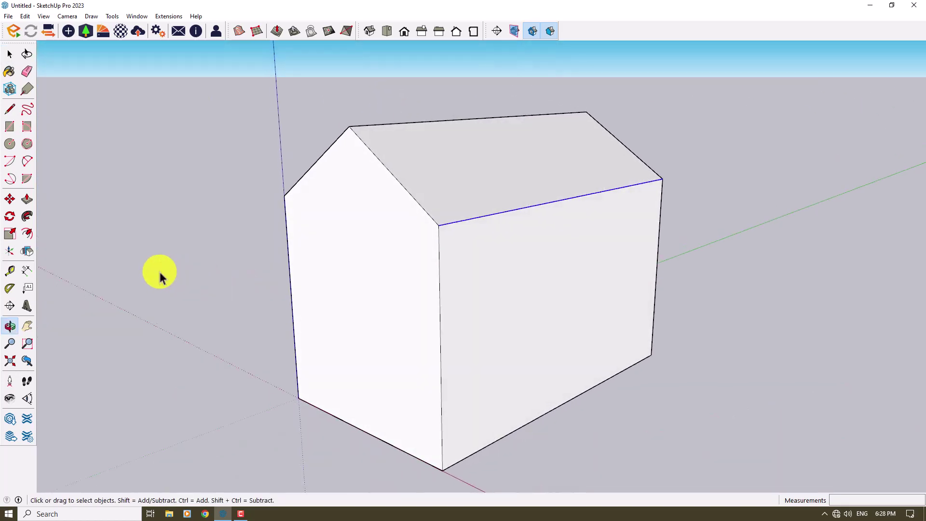
{"action": "left_click", "coordinate": [10, 199]}
{"action": "key", "text": "ctrl"}
{"action": "left_click", "coordinate": [440, 226]}
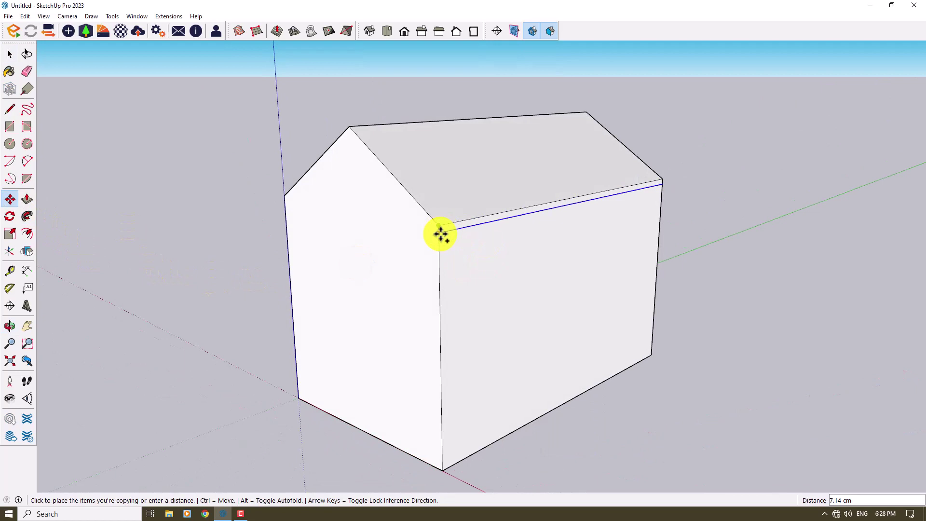
{"action": "type", "text": "10"}
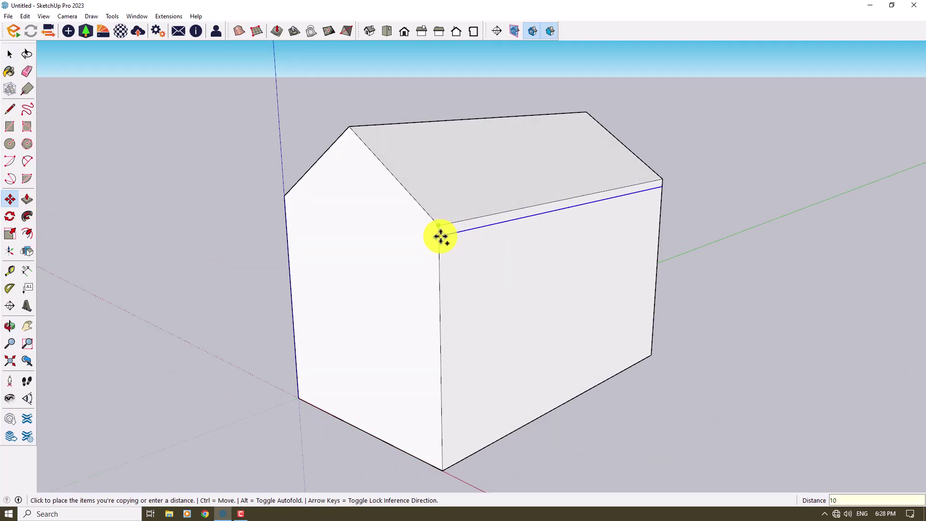
{"action": "key", "text": "Return"}
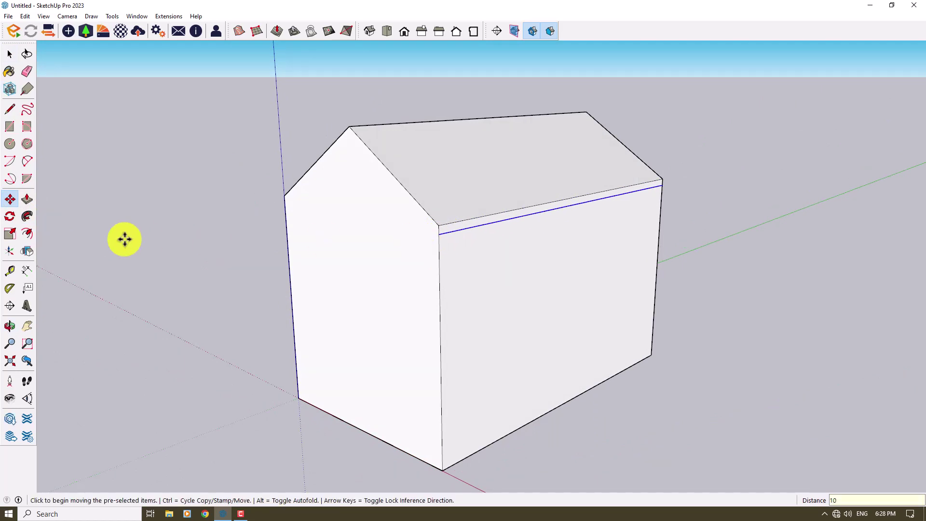
Step: Push/Pull the narrow strips below both eaves outward about 44 cm to form overhangs
{"action": "left_click", "coordinate": [31, 199]}
{"action": "left_click", "coordinate": [444, 228]}
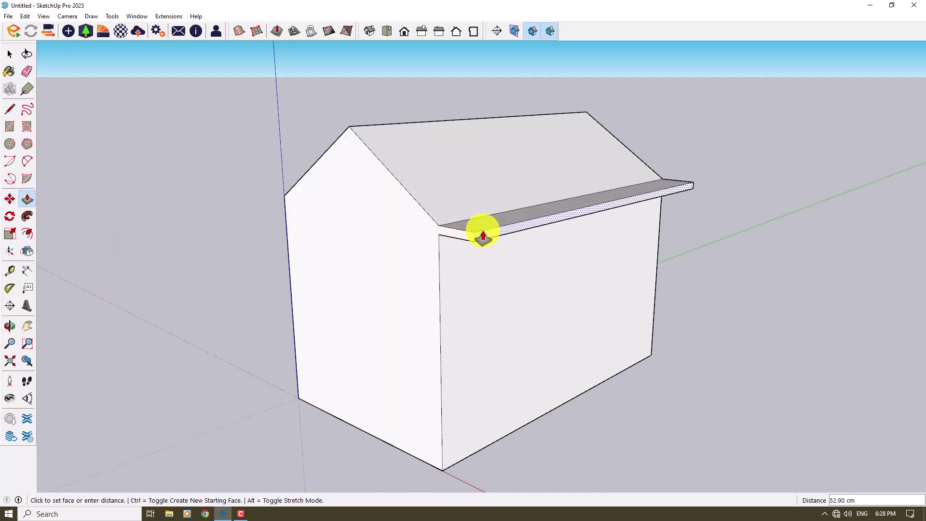
{"action": "left_click", "coordinate": [483, 236]}
{"action": "middle_click_drag", "start_coordinate": [244, 314], "coordinate": [587, 296]}
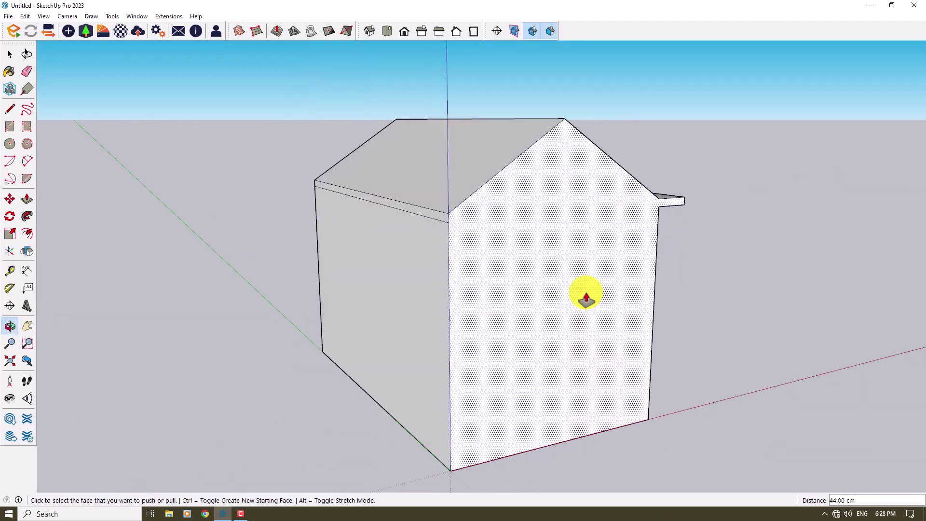
{"action": "middle_click_drag", "start_coordinate": [442, 222], "coordinate": [159, 341]}
{"action": "key", "text": "space"}
{"action": "scroll", "coordinate": [364, 327], "scroll_direction": "down", "scroll_amount": 3}
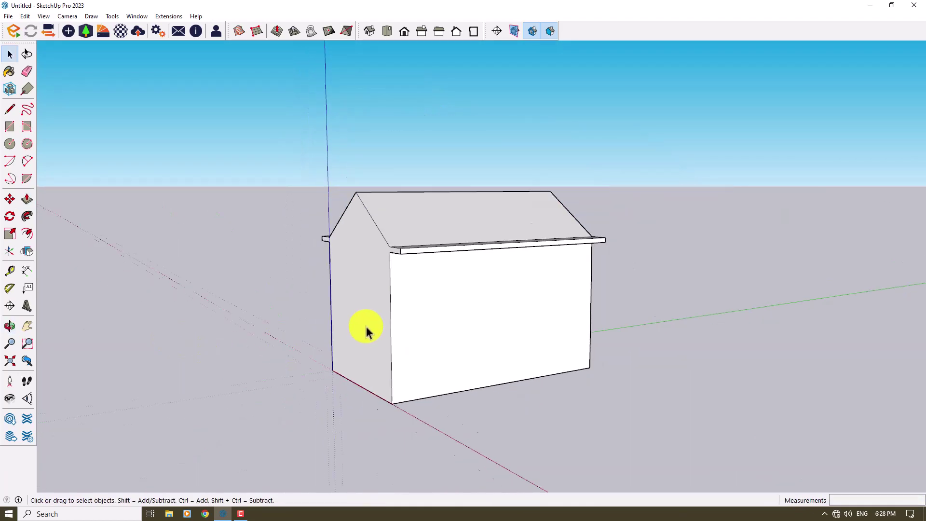
Step: Move the entire house across the ground, away from the axes origin
{"action": "left_click_drag", "start_coordinate": [637, 183], "coordinate": [264, 411]}
{"action": "left_click", "coordinate": [9, 199]}
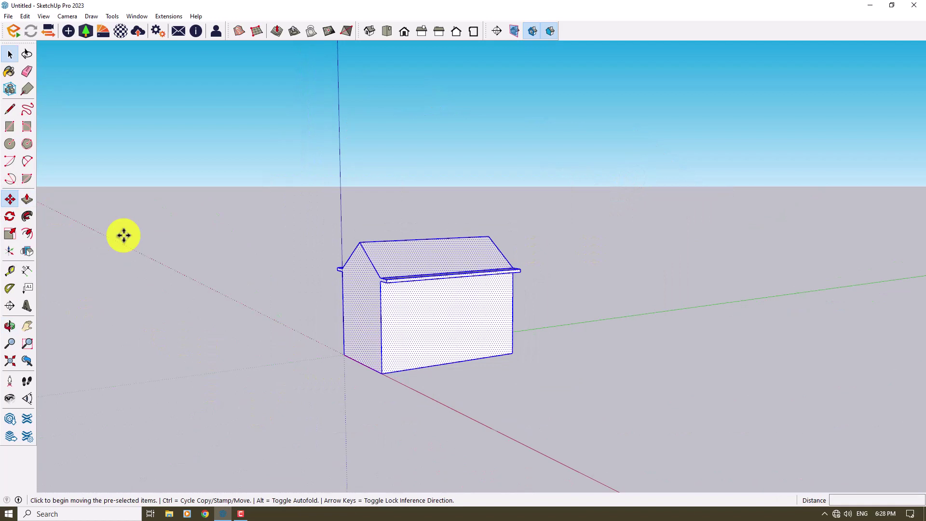
{"action": "left_click", "coordinate": [371, 318]}
{"action": "left_click", "coordinate": [510, 337]}
{"action": "key", "text": "space"}
{"action": "left_click", "coordinate": [438, 364]}
{"action": "scroll", "coordinate": [172, 285], "scroll_direction": "down", "scroll_amount": 3}
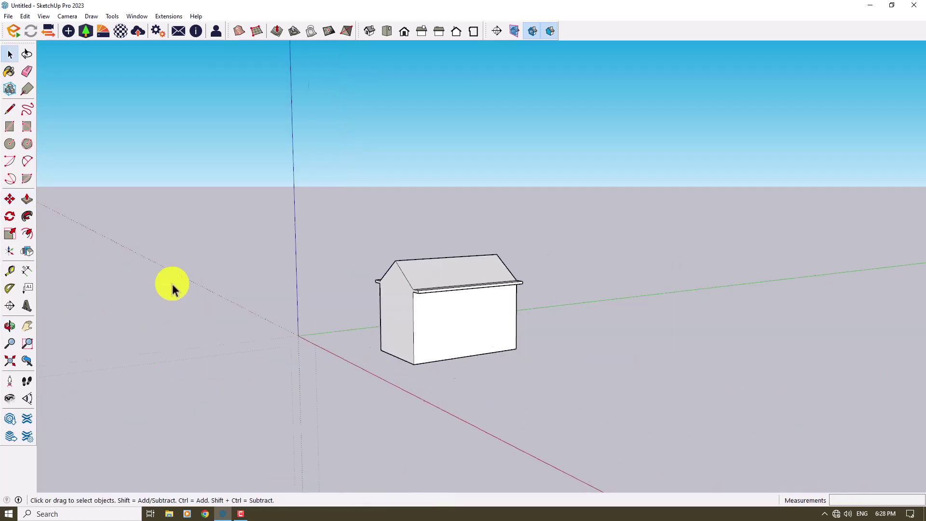
Step: Copy the lower outer edge of the front eave 16 cm inward across the underside of the overhang
{"action": "scroll", "coordinate": [426, 316], "scroll_direction": "up", "scroll_amount": 5}
{"action": "middle_click_drag", "start_coordinate": [427, 316], "coordinate": [259, 384]}
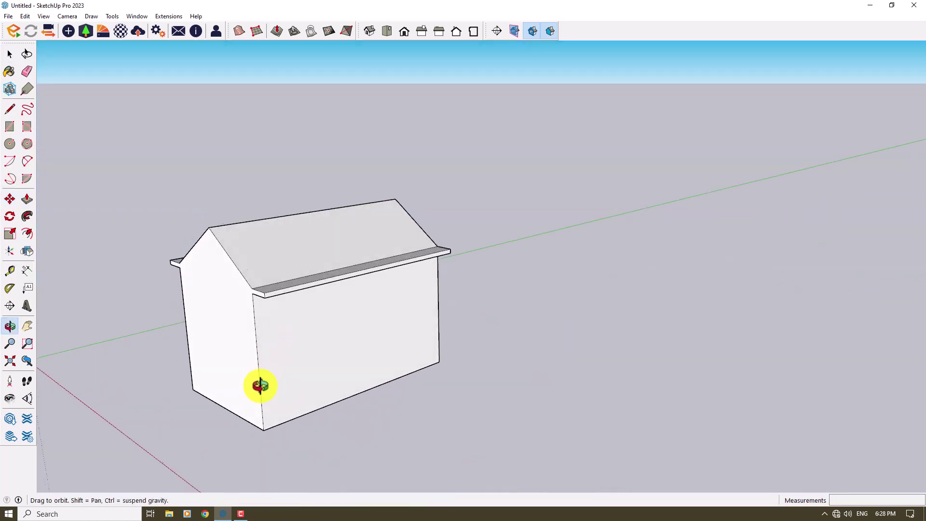
{"action": "scroll", "coordinate": [419, 268], "scroll_direction": "down", "scroll_amount": 3}
{"action": "scroll", "coordinate": [368, 324], "scroll_direction": "up", "scroll_amount": 3}
{"action": "scroll", "coordinate": [321, 291], "scroll_direction": "up", "scroll_amount": 2}
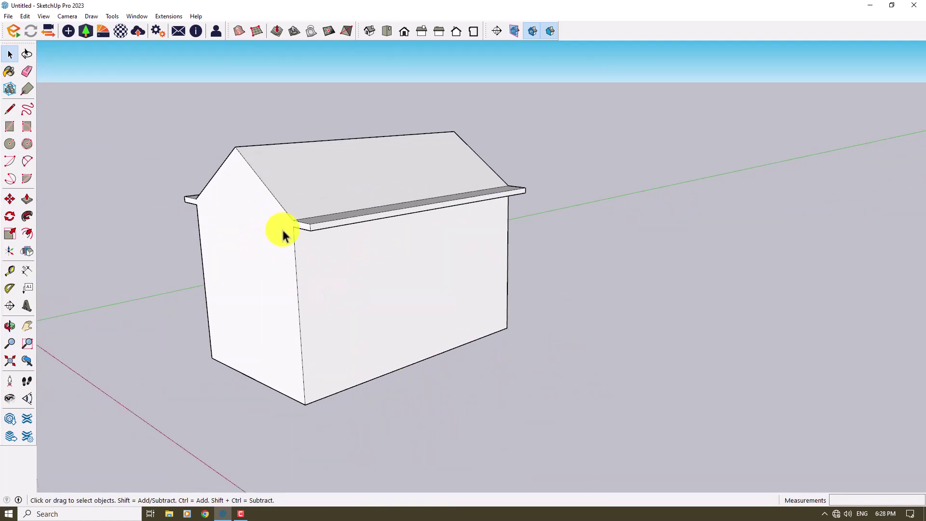
{"action": "scroll", "coordinate": [279, 228], "scroll_direction": "up", "scroll_amount": 2}
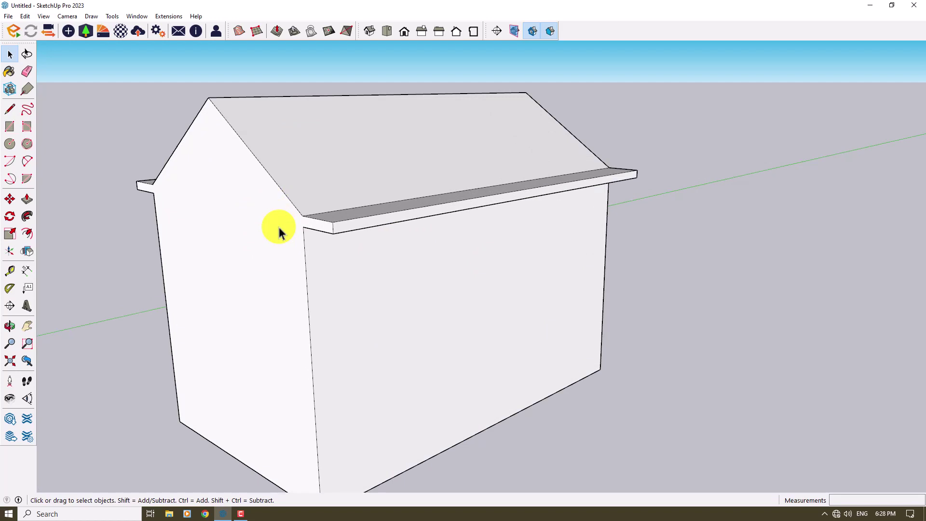
{"action": "scroll", "coordinate": [369, 293], "scroll_direction": "down", "scroll_amount": 2}
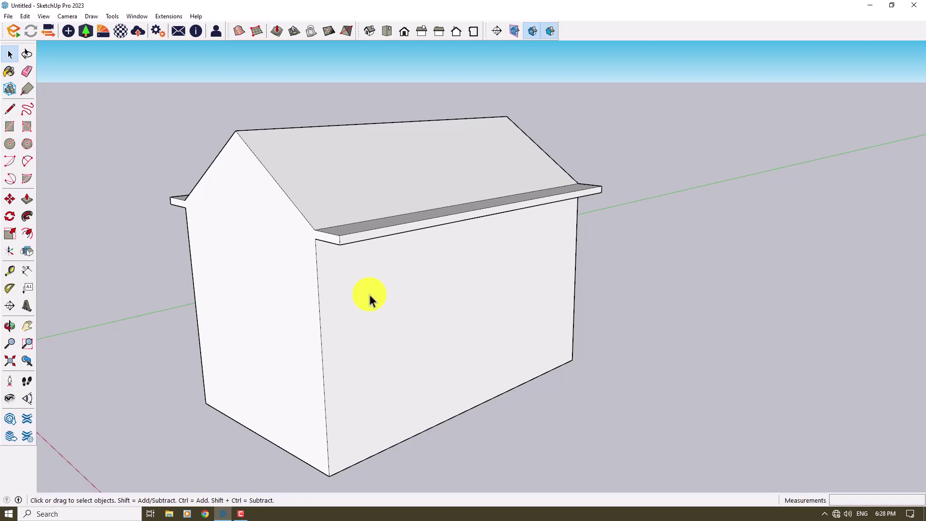
{"action": "scroll", "coordinate": [368, 291], "scroll_direction": "up", "scroll_amount": 2}
{"action": "middle_click_drag", "start_coordinate": [348, 267], "coordinate": [411, 126]}
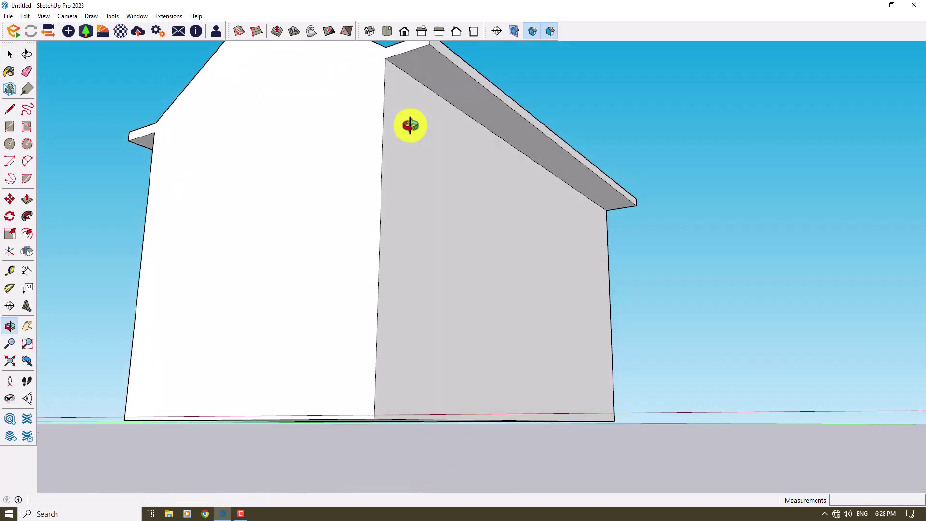
{"action": "left_click", "coordinate": [456, 62]}
{"action": "left_click", "coordinate": [12, 199]}
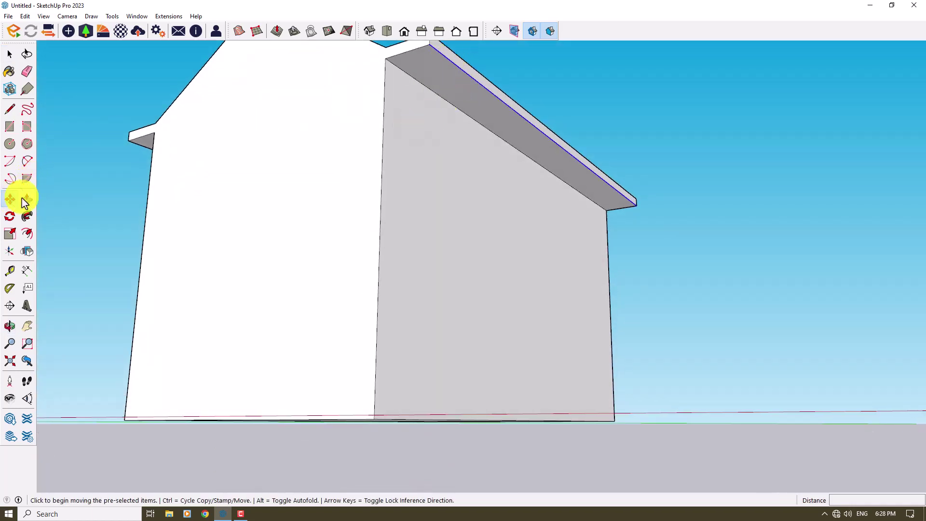
{"action": "key", "text": "ctrl"}
{"action": "left_click", "coordinate": [435, 45]}
{"action": "scroll", "coordinate": [418, 47], "scroll_direction": "up", "scroll_amount": 1}
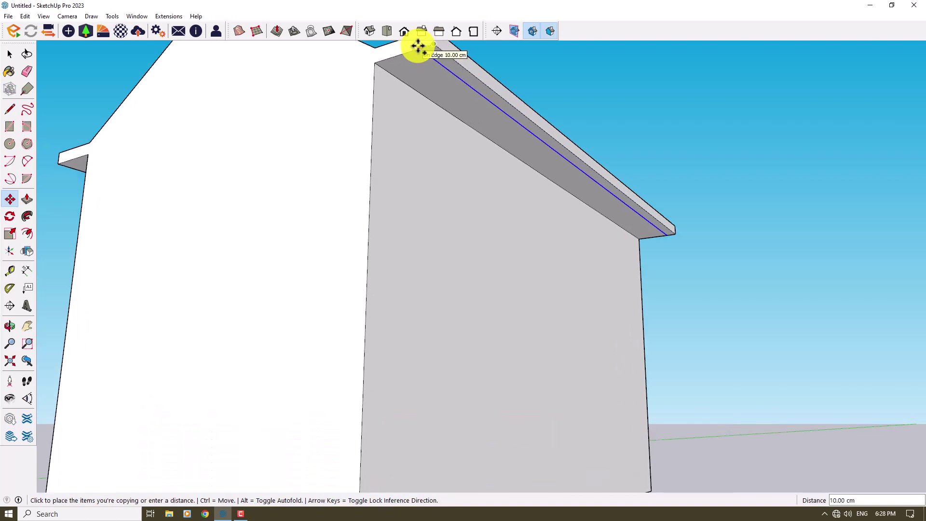
{"action": "type", "text": "16"}
{"action": "key", "text": "Return"}
Step: Push/Pull the strip under the front eave slightly downward and extend its outer face 144 cm outward as a thin canopy
{"action": "left_click", "coordinate": [27, 199]}
{"action": "left_click", "coordinate": [444, 59]}
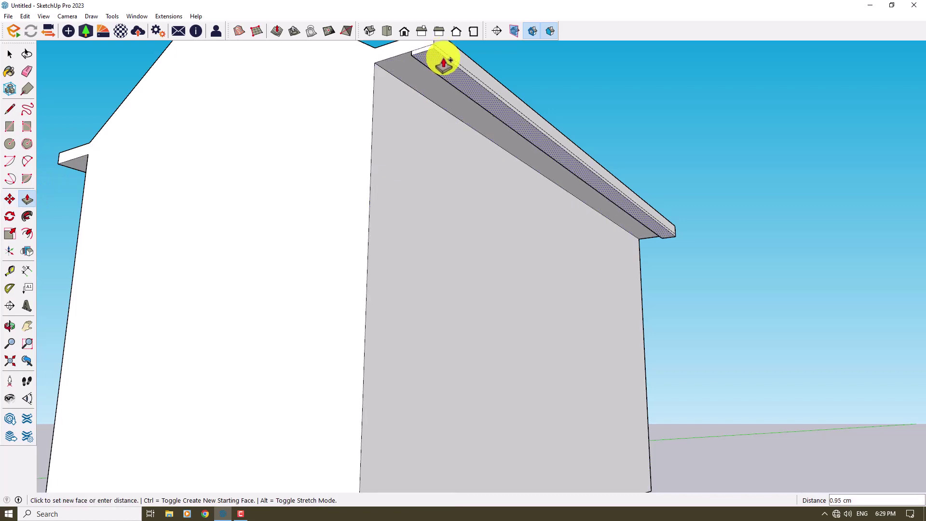
{"action": "left_click", "coordinate": [442, 63]}
{"action": "left_click", "coordinate": [444, 62]}
{"action": "scroll", "coordinate": [480, 63], "scroll_direction": "down", "scroll_amount": 3}
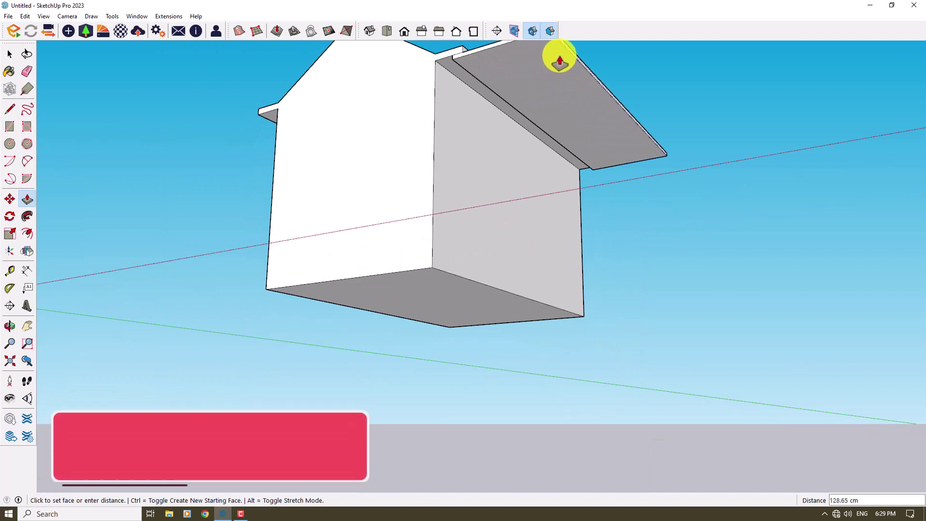
{"action": "type", "text": "144"}
{"action": "key", "text": "Return"}
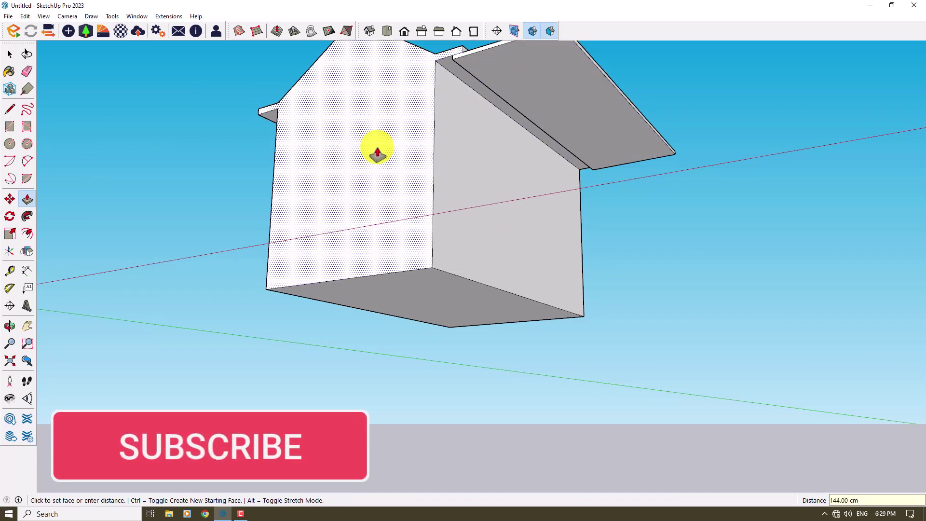
Step: Examine the extended canopy and the house from above and from the side
{"action": "scroll", "coordinate": [376, 149], "scroll_direction": "down", "scroll_amount": 5}
{"action": "middle_click_drag", "start_coordinate": [335, 275], "coordinate": [407, 227]}
{"action": "scroll", "coordinate": [409, 191], "scroll_direction": "up", "scroll_amount": 2}
{"action": "key", "text": "space"}
{"action": "scroll", "coordinate": [408, 189], "scroll_direction": "up", "scroll_amount": 2}
{"action": "middle_click_drag", "start_coordinate": [407, 186], "coordinate": [448, 244]}
{"action": "scroll", "coordinate": [506, 247], "scroll_direction": "down", "scroll_amount": 2}
{"action": "middle_click_drag", "start_coordinate": [506, 247], "coordinate": [533, 222]}
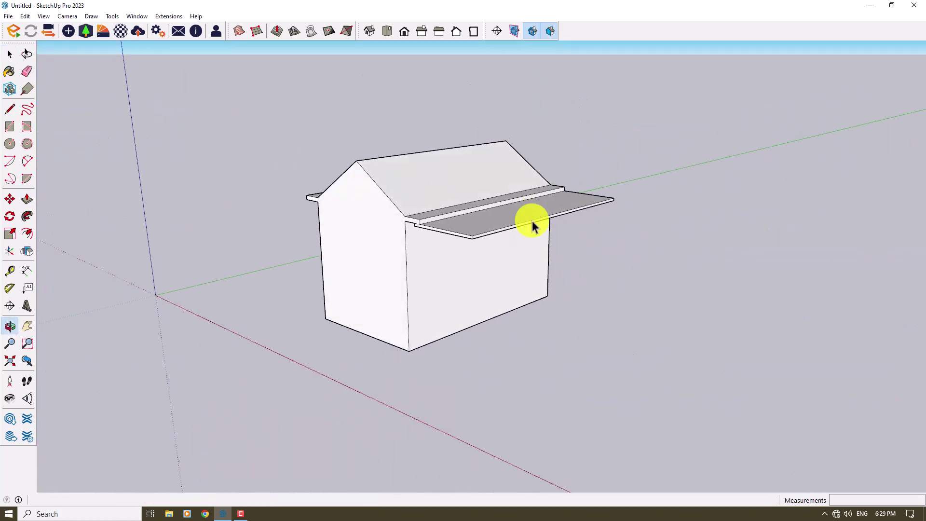
{"action": "scroll", "coordinate": [478, 240], "scroll_direction": "up", "scroll_amount": 2}
{"action": "middle_click_drag", "start_coordinate": [480, 297], "coordinate": [472, 268]}
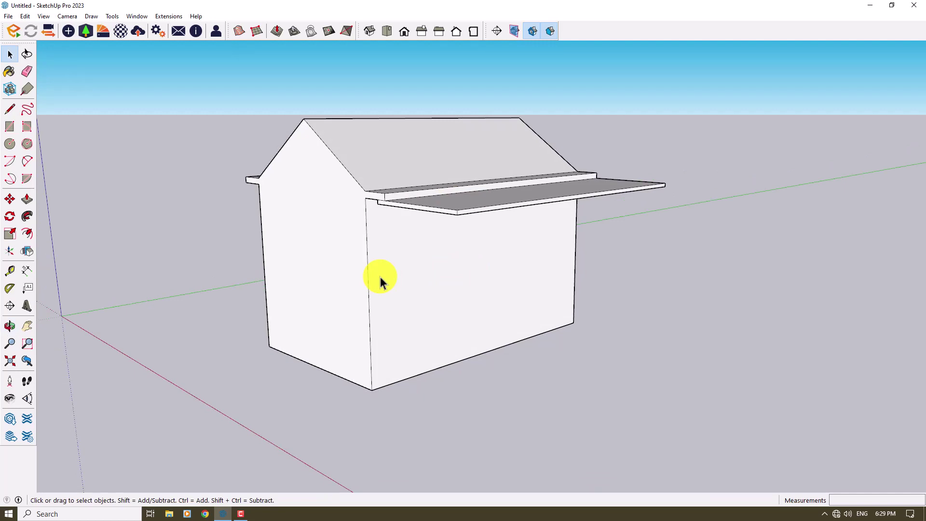
Step: Make the complete house, including its roof and canopy, into one group
{"action": "scroll", "coordinate": [380, 282], "scroll_direction": "down", "scroll_amount": 3}
{"action": "left_click_drag", "start_coordinate": [633, 109], "coordinate": [222, 362]}
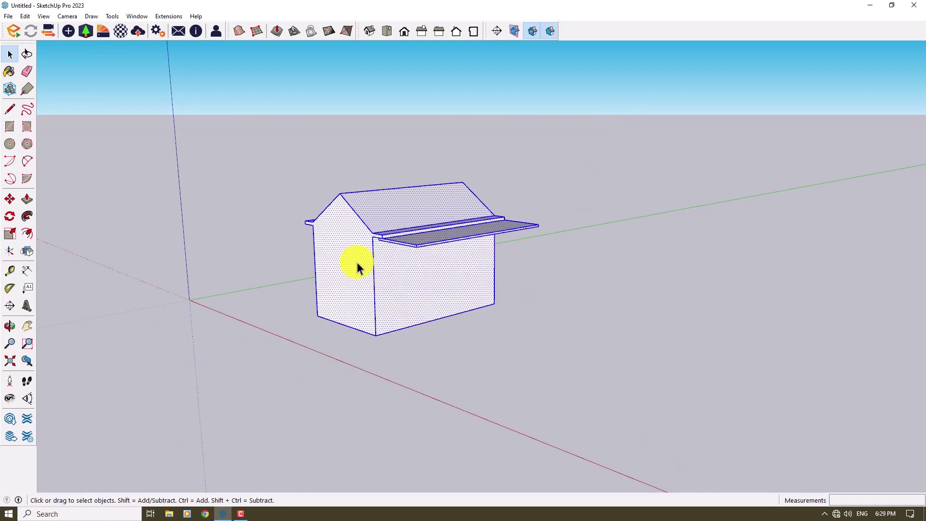
{"action": "right_click", "coordinate": [369, 245]}
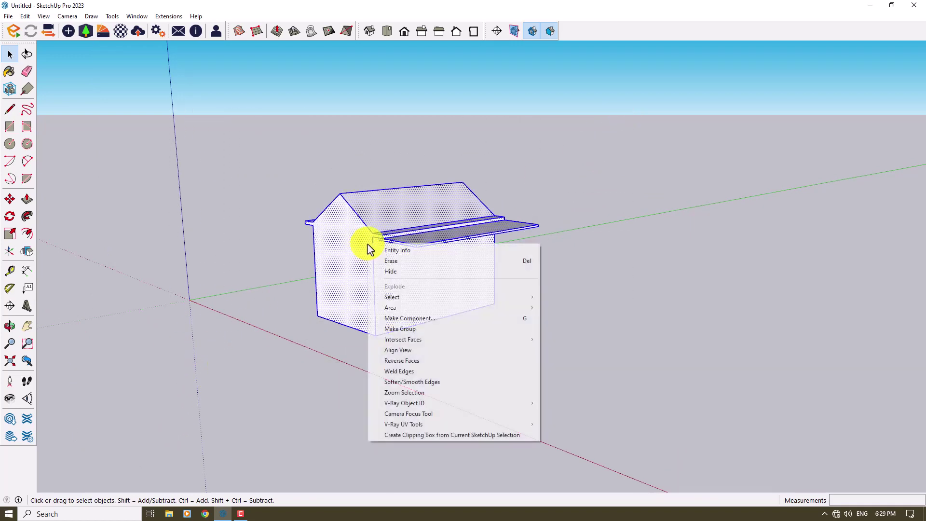
{"action": "left_click", "coordinate": [407, 329]}
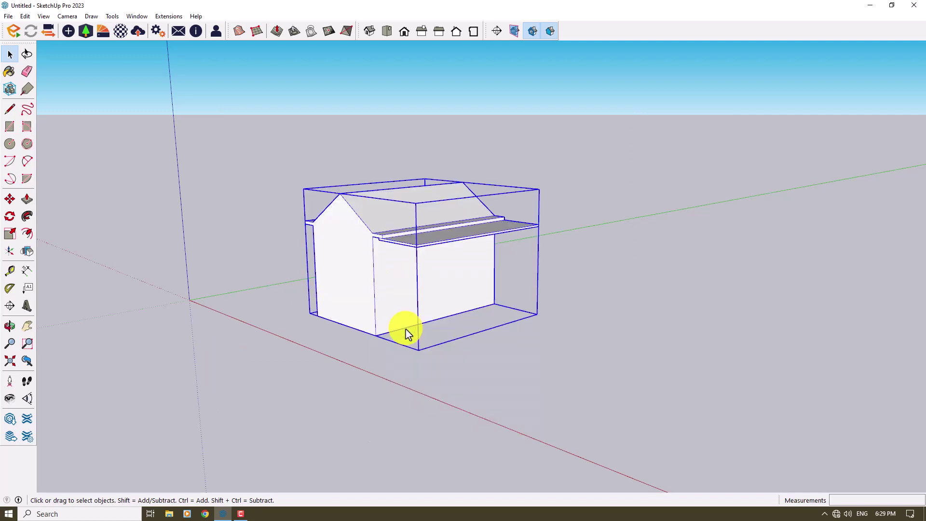
{"action": "scroll", "coordinate": [423, 289], "scroll_direction": "up", "scroll_amount": 2}
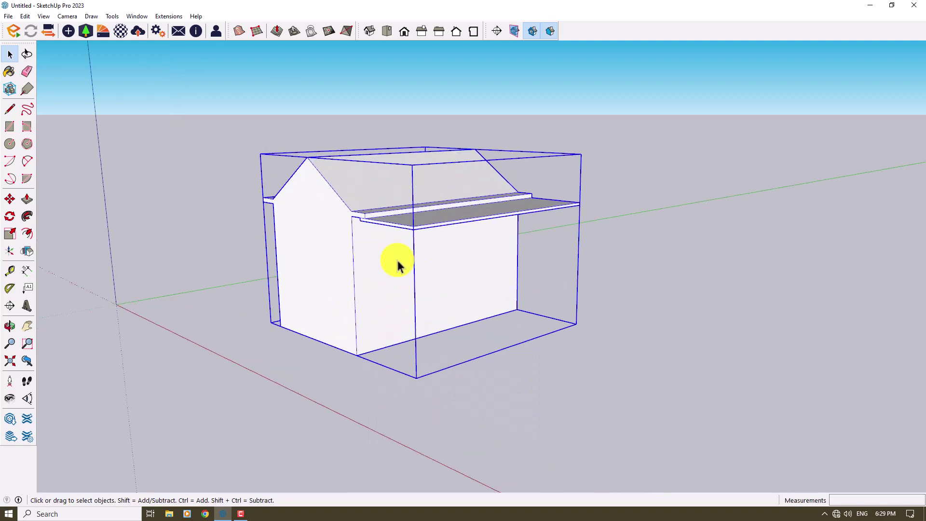
{"action": "scroll", "coordinate": [415, 285], "scroll_direction": "up", "scroll_amount": 2}
{"action": "left_click", "coordinate": [597, 389]}
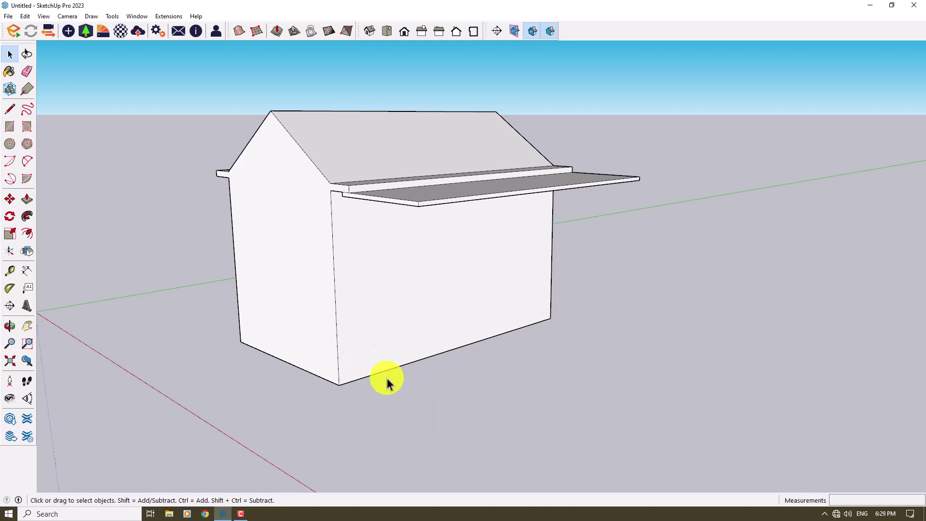
Step: Draw a small rectangle with a 60 cm side at the gable wall's lower outer corner and Push/Pull it 200 cm outward
{"action": "left_click", "coordinate": [9, 128]}
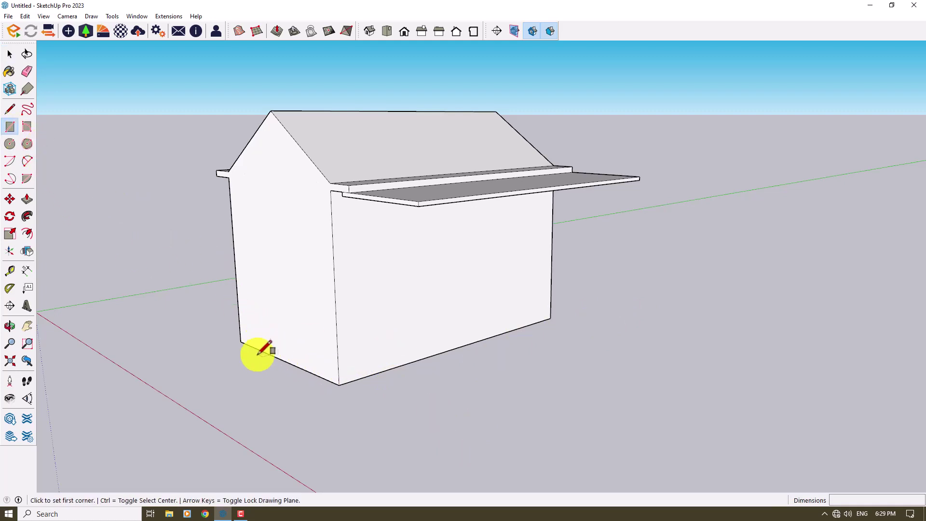
{"action": "left_click", "coordinate": [241, 341]}
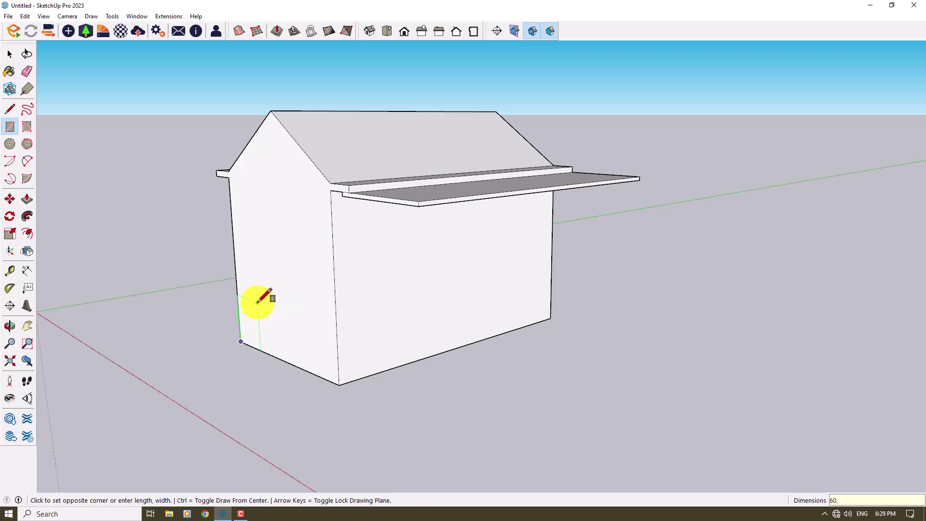
{"action": "left_click", "coordinate": [259, 301]}
{"action": "left_click", "coordinate": [27, 199]}
{"action": "left_click", "coordinate": [245, 341]}
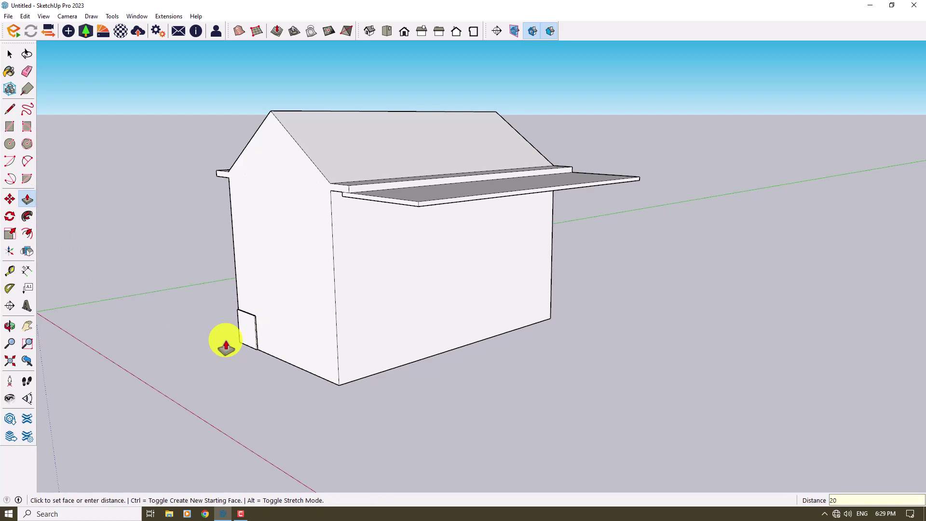
{"action": "type", "text": "200"}
{"action": "key", "text": "Return"}
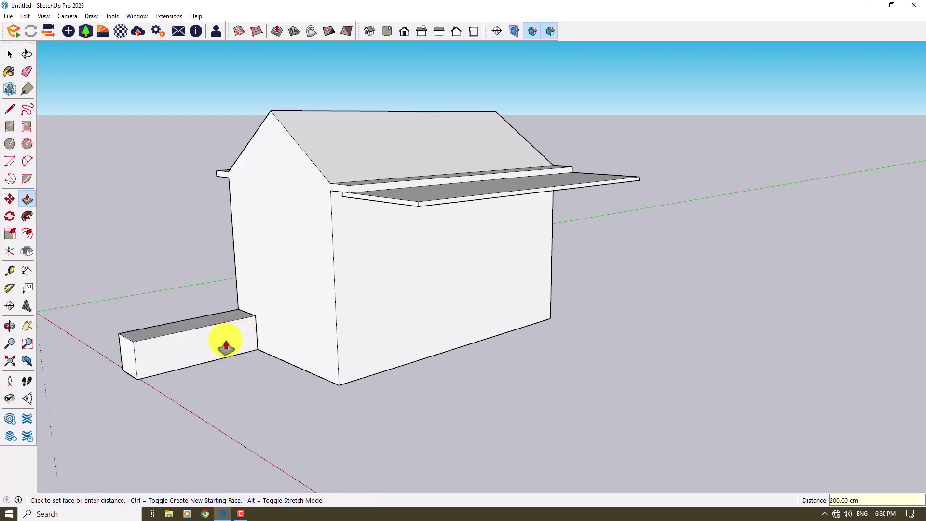
Step: Draw a path along the bottom edges of the gable and canopy-side walls, and extrude the block's side face along it with Follow Me
{"action": "key", "text": "space"}
{"action": "left_click", "coordinate": [9, 113]}
{"action": "left_click", "coordinate": [256, 349]}
{"action": "left_click", "coordinate": [340, 385]}
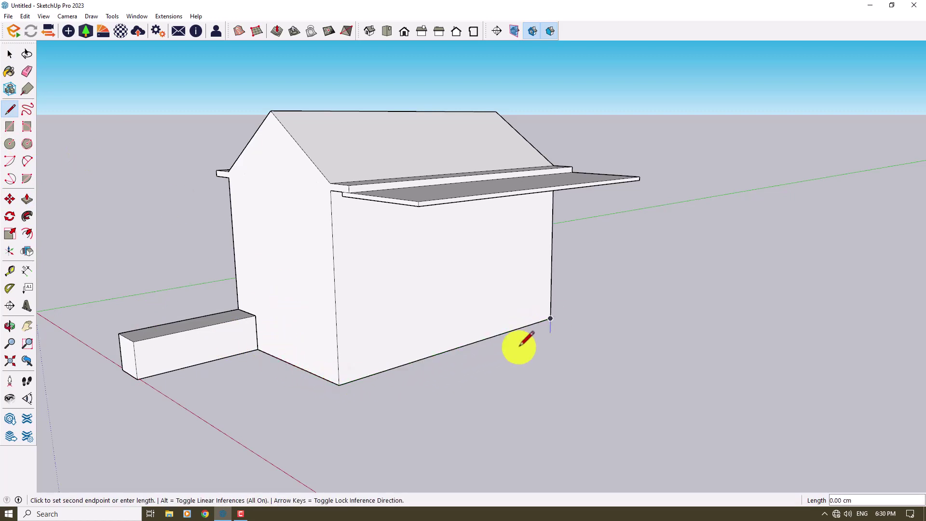
{"action": "key", "text": "space"}
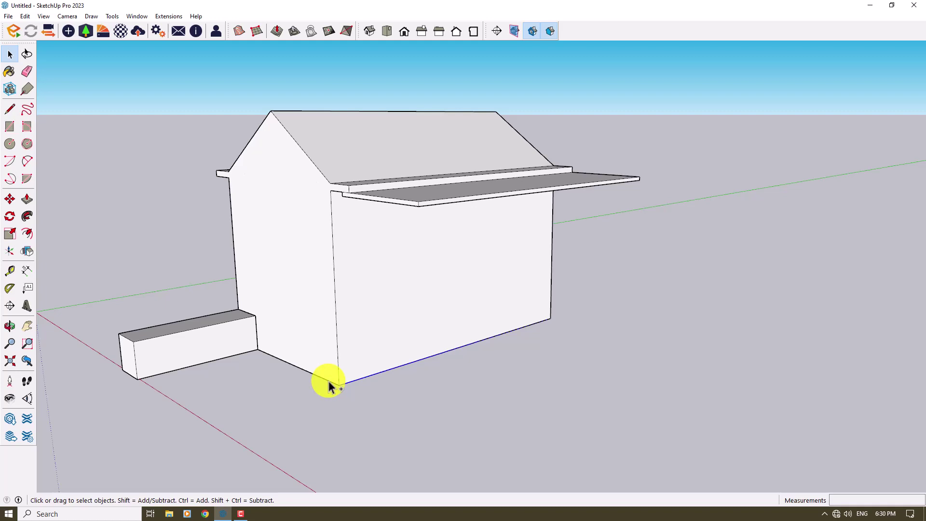
{"action": "left_click", "coordinate": [27, 218]}
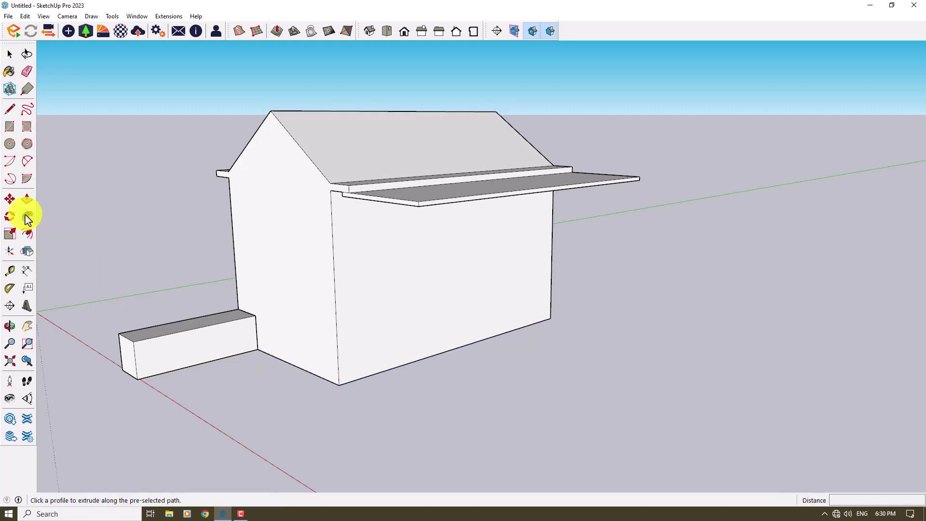
{"action": "left_click", "coordinate": [223, 338]}
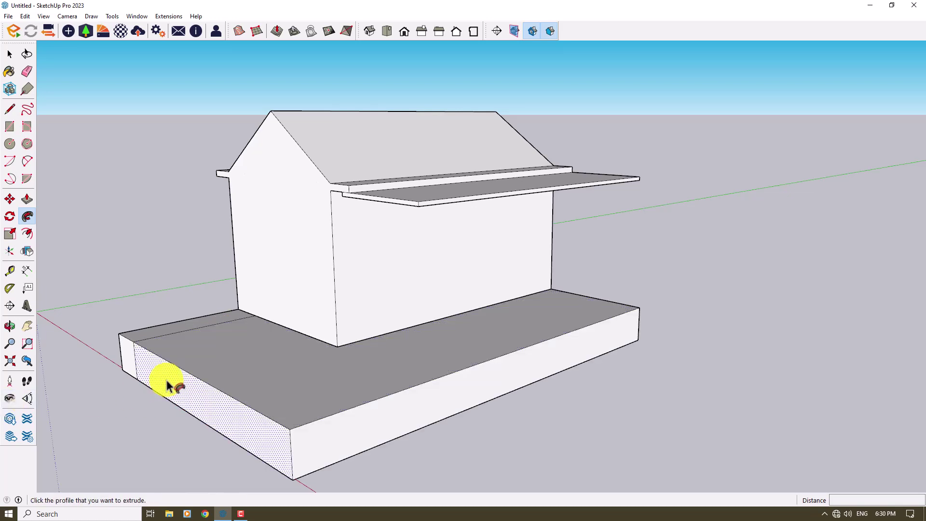
Step: Erase the leftover seam lines of the original block from the platform's faces, inside and out
{"action": "scroll", "coordinate": [167, 386], "scroll_direction": "down", "scroll_amount": 5}
{"action": "middle_click_drag", "start_coordinate": [325, 314], "coordinate": [485, 352]}
{"action": "scroll", "coordinate": [203, 412], "scroll_direction": "up", "scroll_amount": 3}
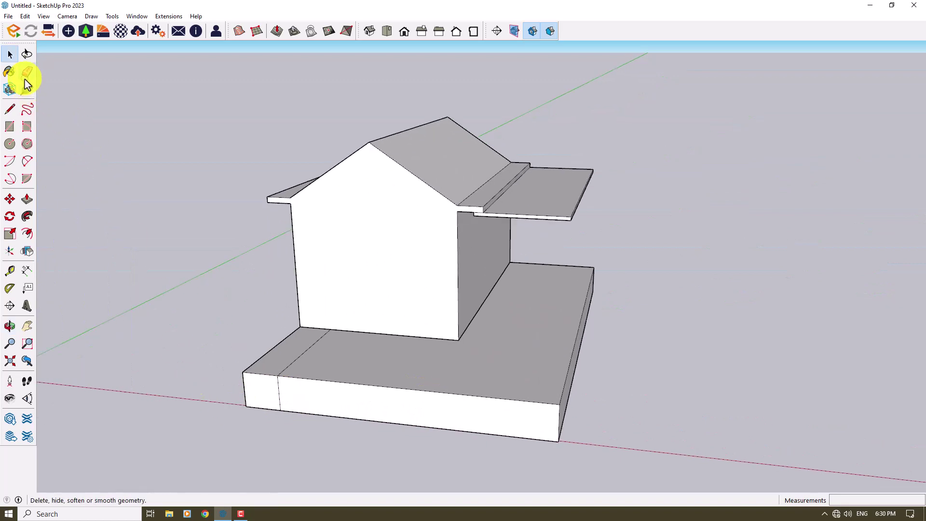
{"action": "left_click", "coordinate": [27, 71]}
{"action": "left_click", "coordinate": [301, 379]}
{"action": "key", "text": "ctrl+z"}
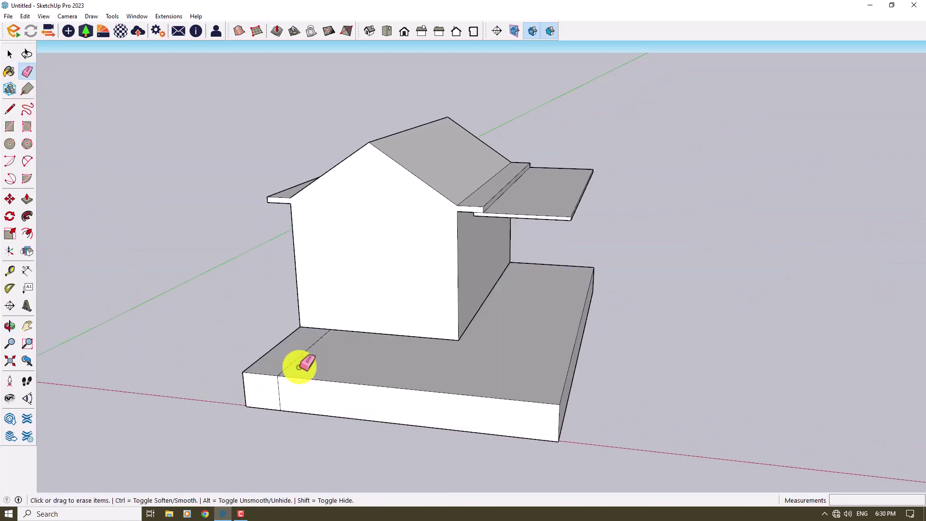
{"action": "scroll", "coordinate": [269, 386], "scroll_direction": "up", "scroll_amount": 5}
{"action": "middle_click_drag", "start_coordinate": [269, 387], "coordinate": [331, 383]}
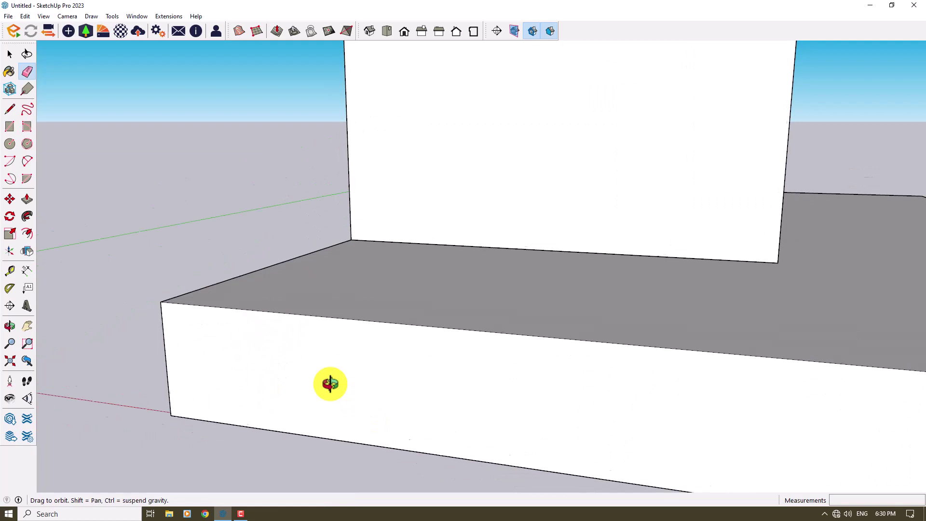
{"action": "scroll", "coordinate": [276, 352], "scroll_direction": "up", "scroll_amount": 4}
{"action": "scroll", "coordinate": [174, 347], "scroll_direction": "up", "scroll_amount": 6}
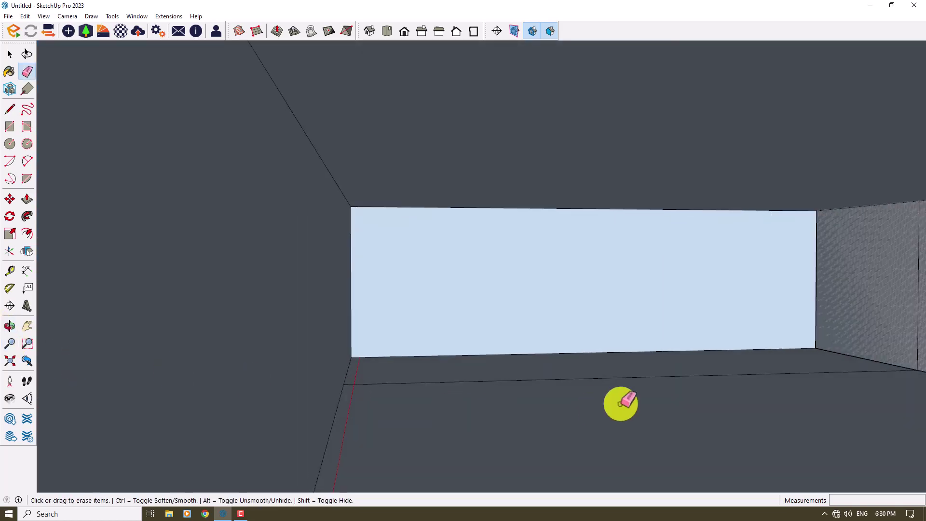
{"action": "middle_click_drag", "start_coordinate": [676, 374], "coordinate": [571, 366]}
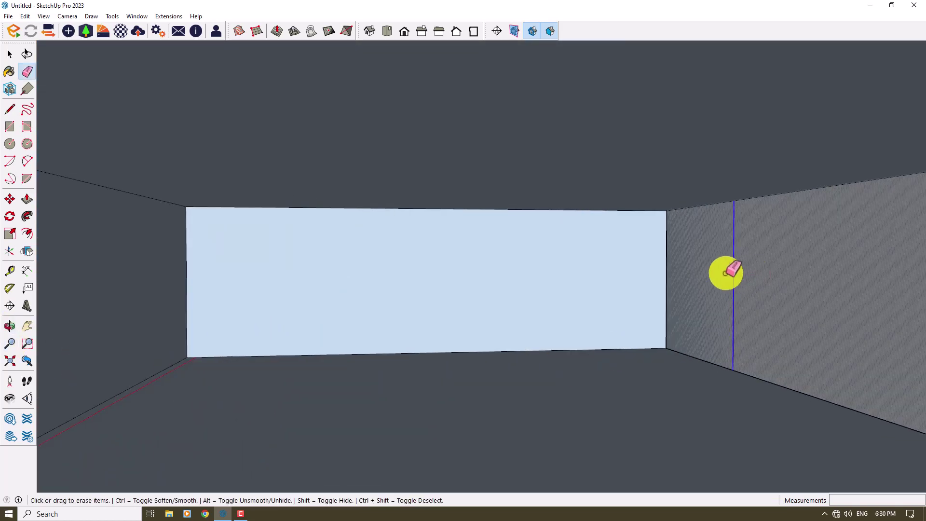
{"action": "middle_click_drag", "start_coordinate": [724, 271], "coordinate": [922, 424]}
{"action": "scroll", "coordinate": [290, 207], "scroll_direction": "down", "scroll_amount": 10}
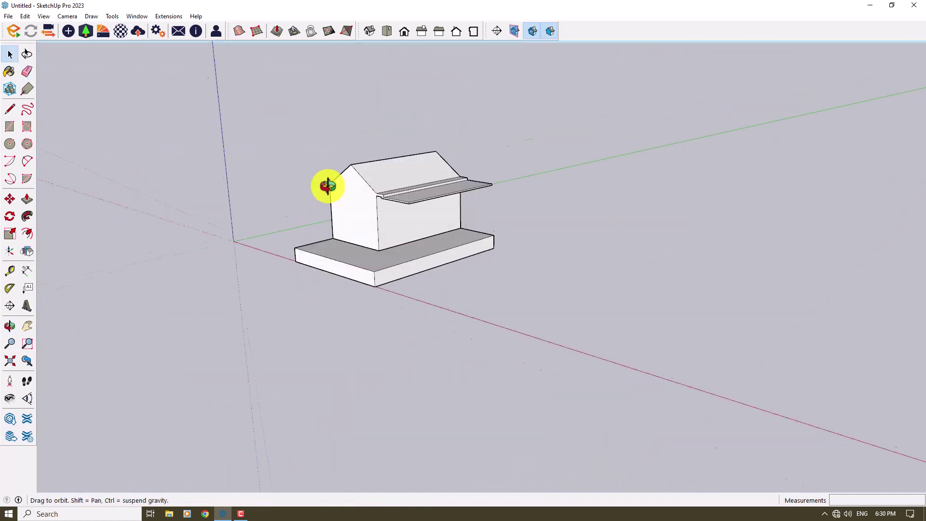
Step: Make the whole raised platform into one group
{"action": "scroll", "coordinate": [365, 263], "scroll_direction": "up", "scroll_amount": 4}
{"action": "scroll", "coordinate": [365, 261], "scroll_direction": "up", "scroll_amount": 1}
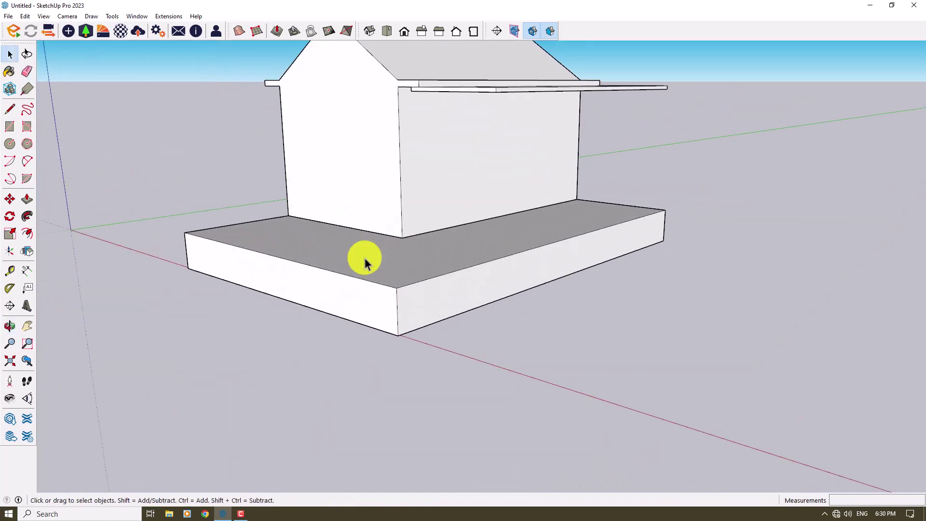
{"action": "triple_click", "coordinate": [423, 269]}
{"action": "right_click", "coordinate": [424, 268]}
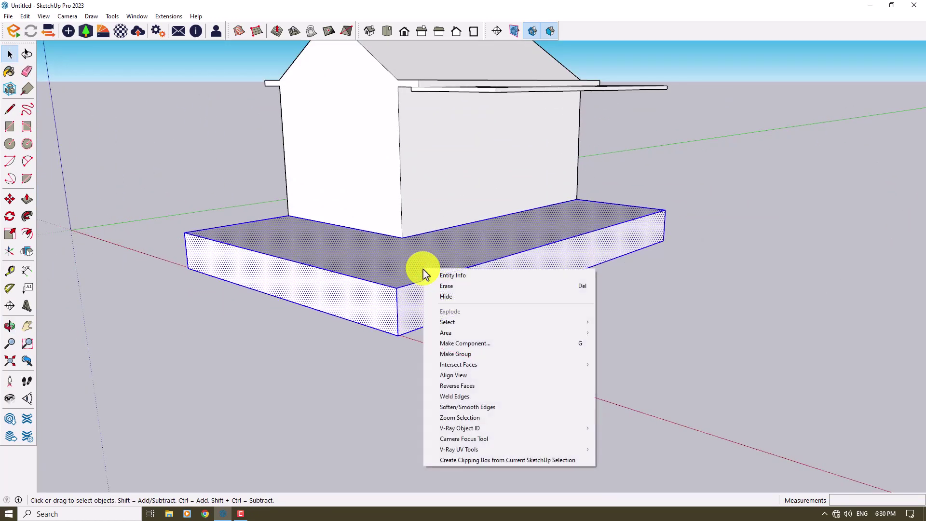
{"action": "left_click", "coordinate": [448, 355]}
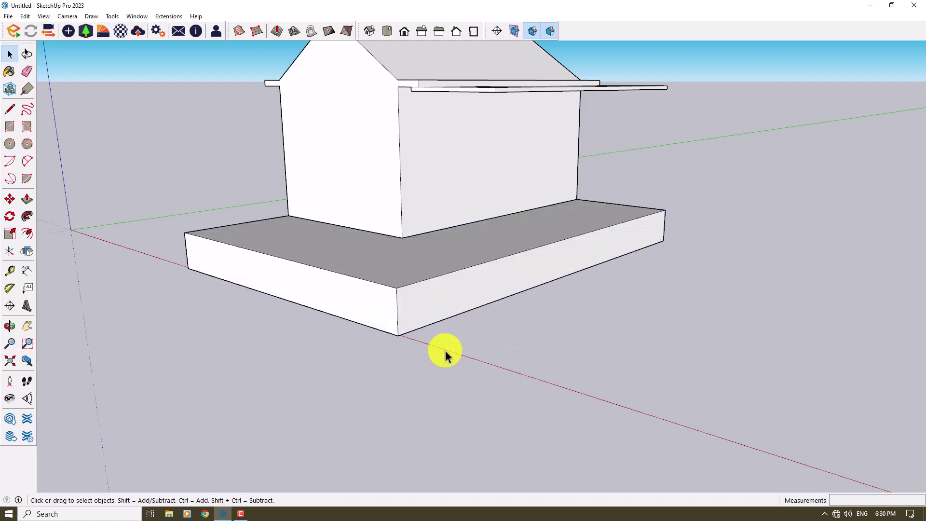
Step: Draw a line path from the gable wall's far corner along the platform's top outer edges, ending 200 cm along the canopy side
{"action": "left_click", "coordinate": [10, 110]}
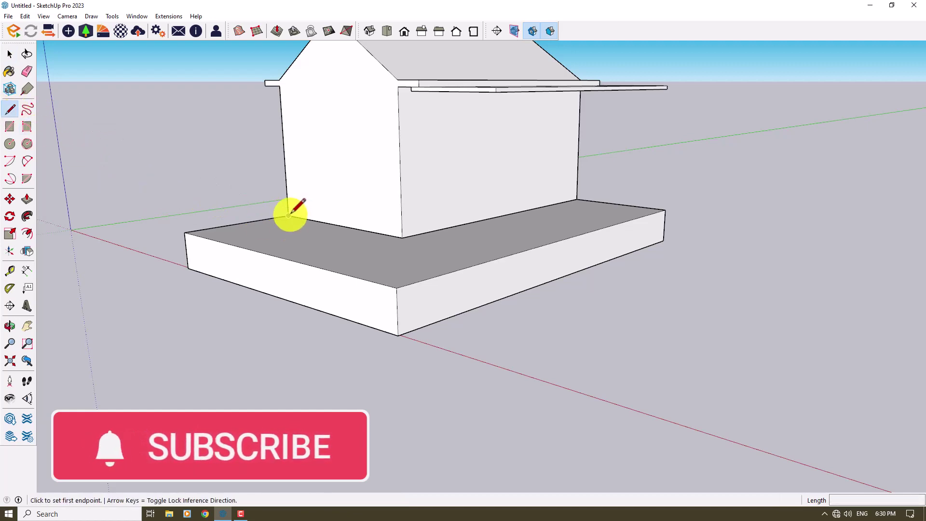
{"action": "left_click", "coordinate": [185, 233]}
{"action": "mouse_move", "coordinate": [392, 286]}
{"action": "middle_mouse_down"}
{"action": "mouse_move", "coordinate": [263, 362]}
{"action": "mouse_move", "coordinate": [407, 279]}
{"action": "middle_mouse_up"}
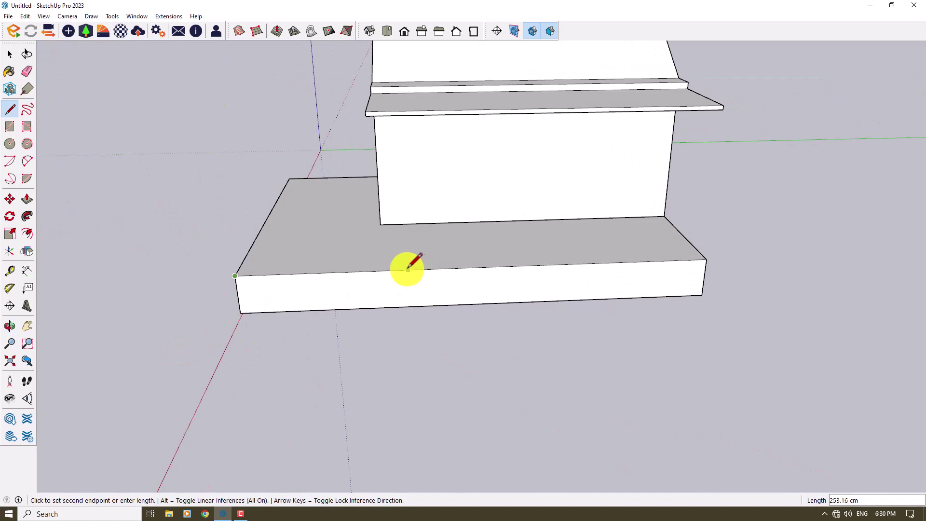
{"action": "type", "text": "200"}
{"action": "key", "text": "Return"}
{"action": "middle_click_drag", "start_coordinate": [403, 268], "coordinate": [662, 285]}
{"action": "key", "text": "space"}
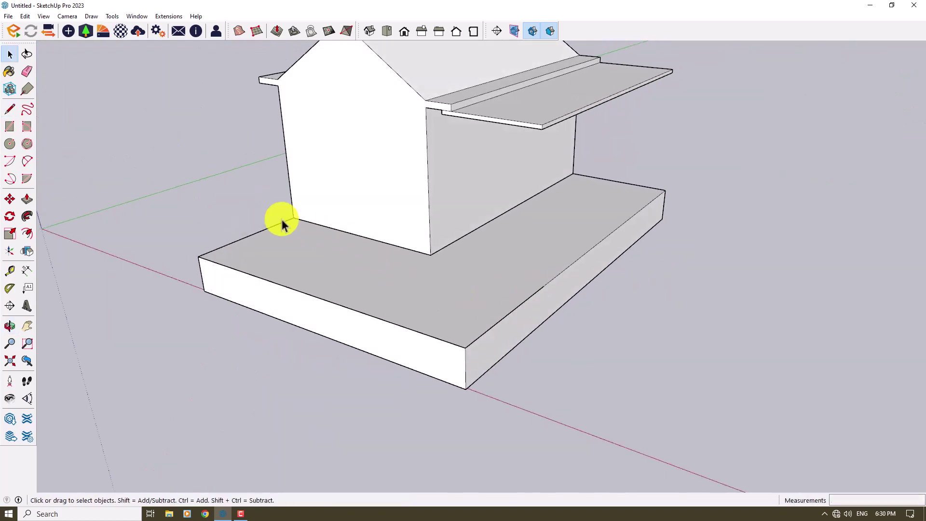
Step: Move the railing path straight up 10 cm above the platform
{"action": "left_click", "coordinate": [10, 199]}
{"action": "left_click", "coordinate": [295, 215]}
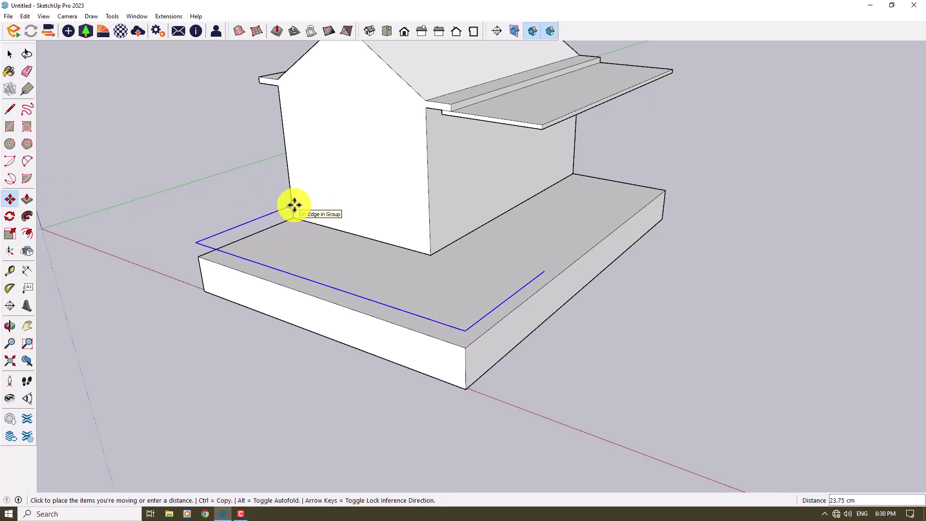
{"action": "type", "text": "10"}
{"action": "key", "text": "Return"}
{"action": "scroll", "coordinate": [295, 205], "scroll_direction": "up", "scroll_amount": 4}
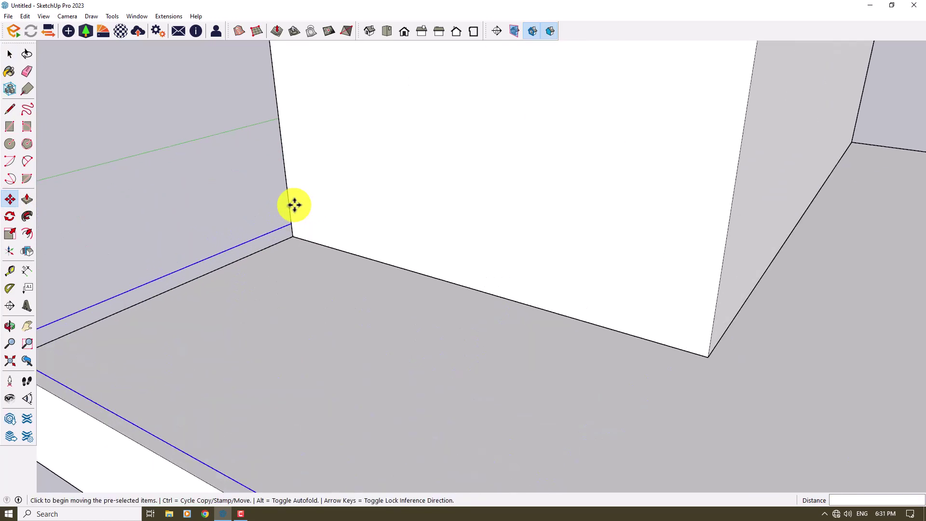
{"action": "key", "text": "space"}
Step: Draw a 6 by 6 cm square on the gable wall at the start of the raised path
{"action": "middle_click_drag", "start_coordinate": [245, 206], "coordinate": [352, 176]}
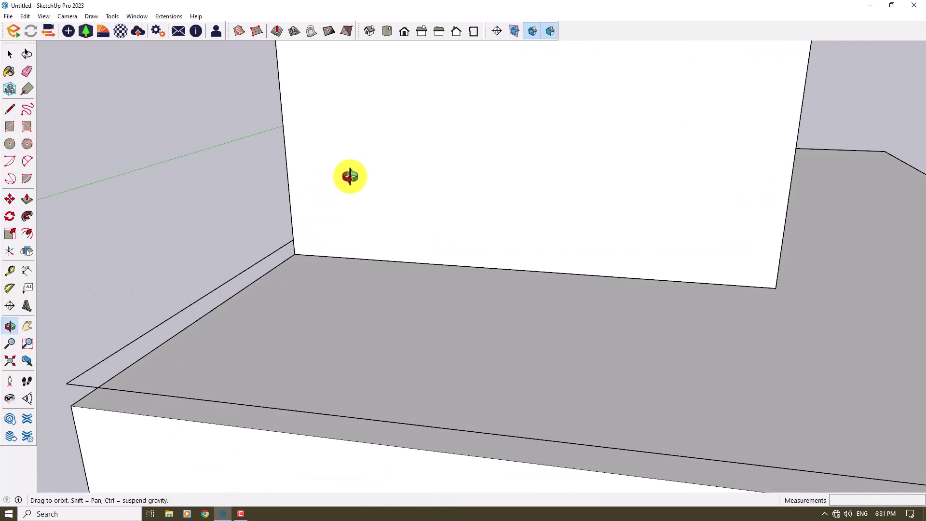
{"action": "left_click", "coordinate": [10, 128]}
{"action": "left_click", "coordinate": [299, 234]}
{"action": "scroll", "coordinate": [299, 235], "scroll_direction": "up", "scroll_amount": 3}
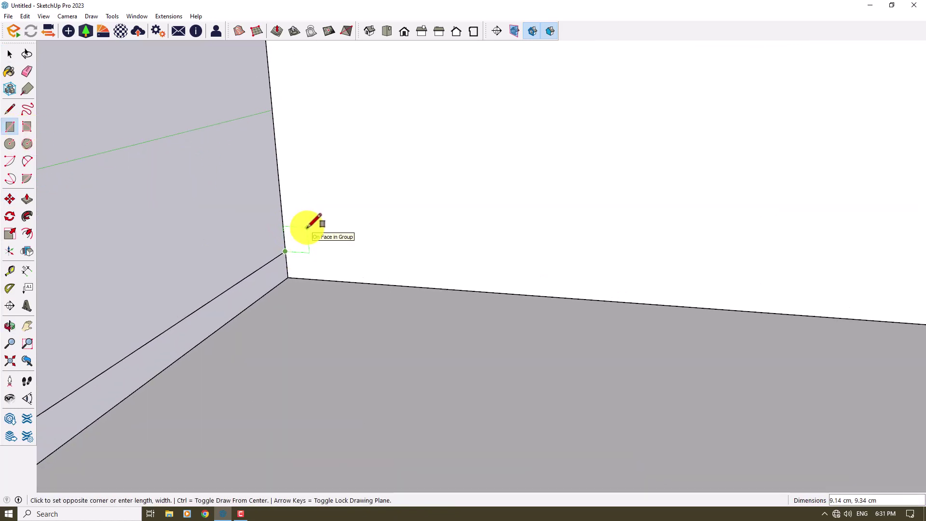
{"action": "type", "text": "6, 6"}
{"action": "key", "text": "Return"}
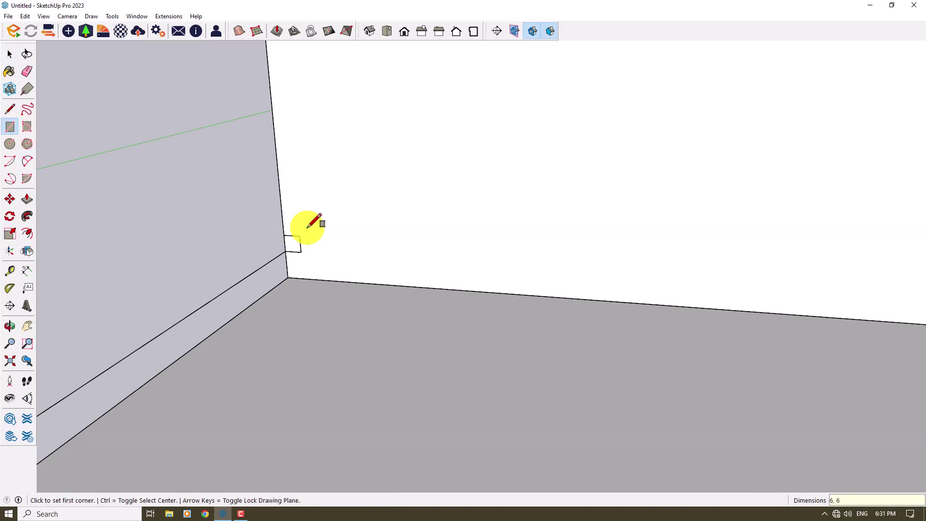
{"action": "key", "text": "space"}
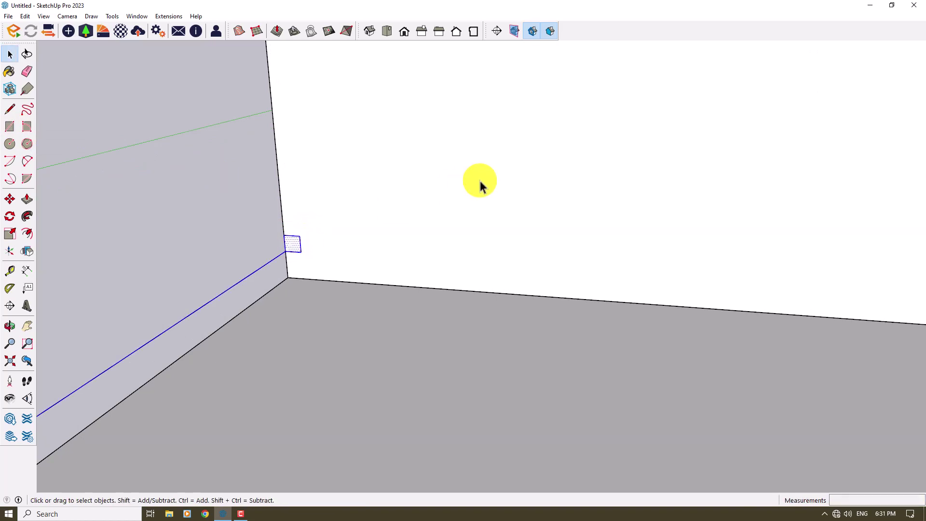
Step: Extrude the small square along the raised path with Follow Me to form the first rail
{"action": "scroll", "coordinate": [458, 188], "scroll_direction": "down", "scroll_amount": 5}
{"action": "scroll", "coordinate": [421, 217], "scroll_direction": "up", "scroll_amount": 5}
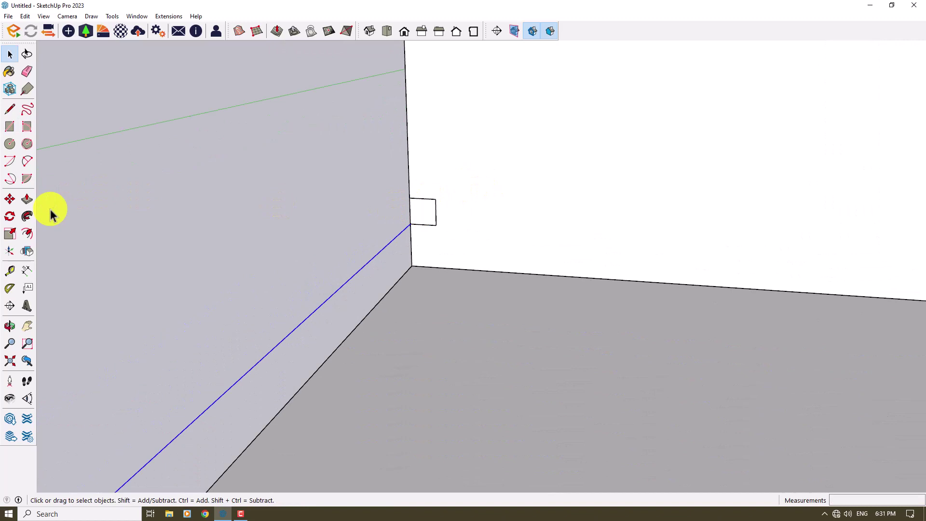
{"action": "left_click", "coordinate": [426, 212]}
{"action": "scroll", "coordinate": [166, 180], "scroll_direction": "down", "scroll_amount": 5}
{"action": "mouse_move", "coordinate": [292, 217]}
{"action": "middle_mouse_down"}
{"action": "mouse_move", "coordinate": [120, 211]}
{"action": "mouse_move", "coordinate": [290, 207]}
{"action": "middle_mouse_up"}
{"action": "key", "text": "space"}
Step: Copy the rail straight up at 12 cm spacing and array it as five copies
{"action": "triple_click", "coordinate": [251, 198]}
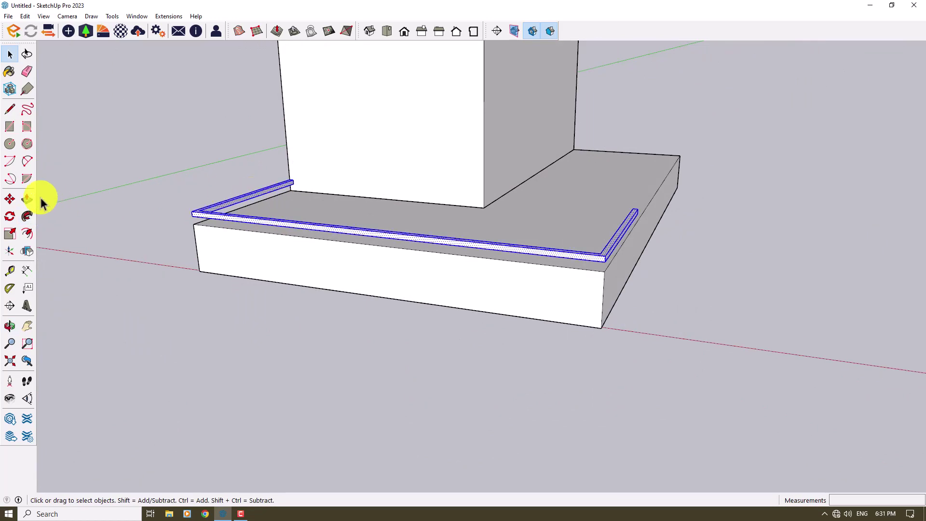
{"action": "left_click", "coordinate": [10, 199]}
{"action": "key", "text": "ctrl"}
{"action": "left_click", "coordinate": [306, 188]}
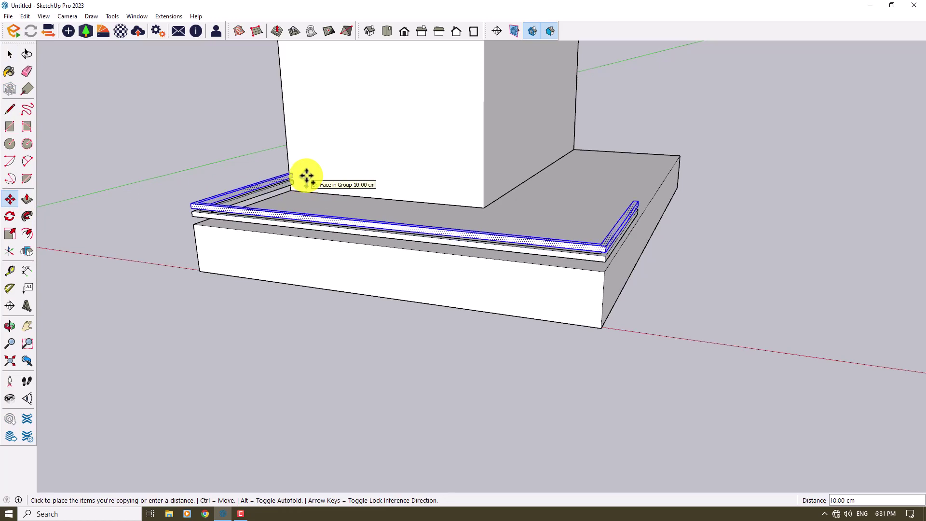
{"action": "type", "text": "1"}
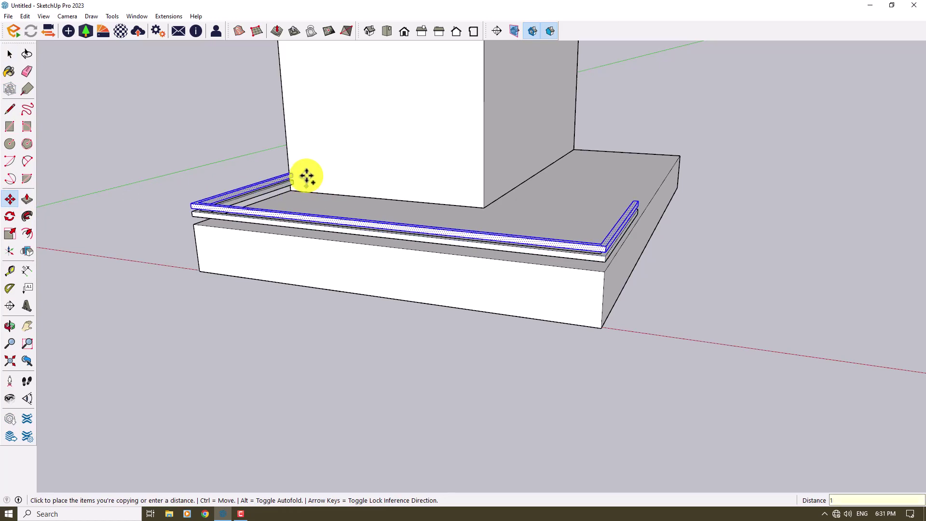
{"action": "type", "text": "6"}
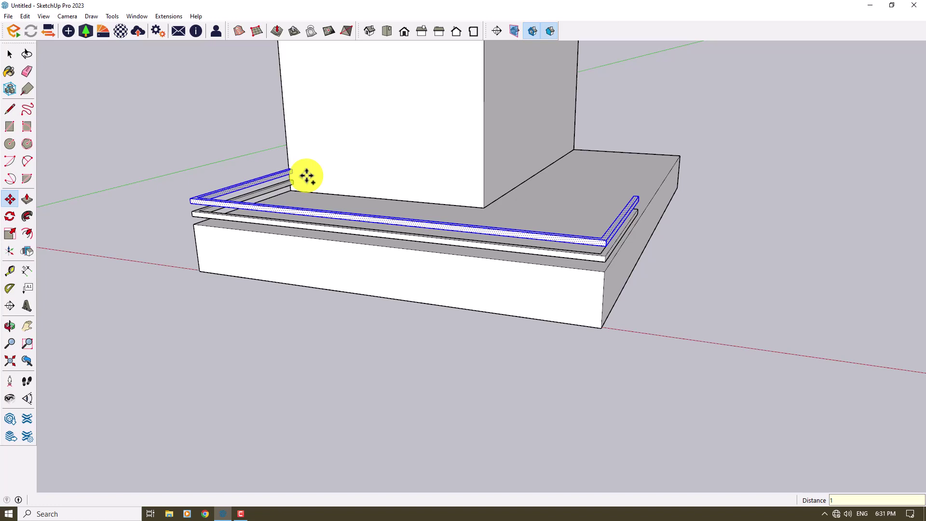
{"action": "key", "text": "Return"}
{"action": "type", "text": "1"}
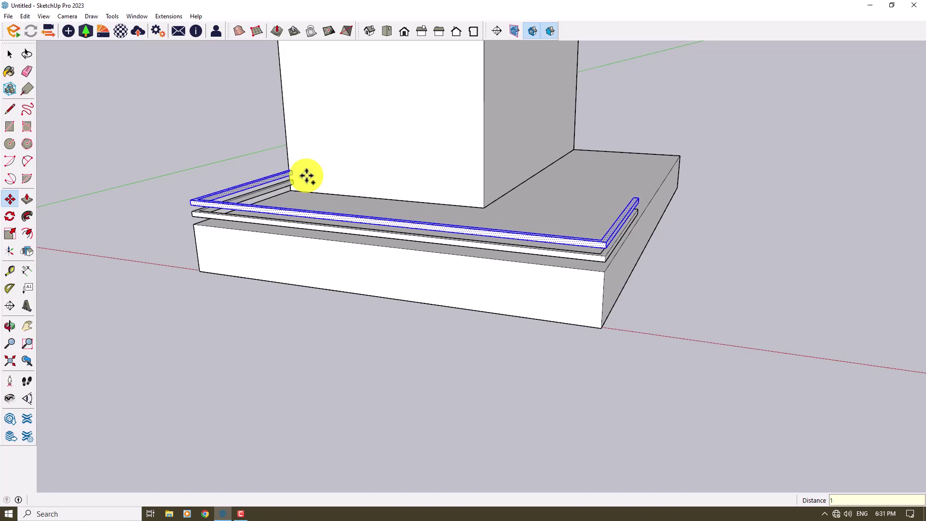
{"action": "type", "text": "2"}
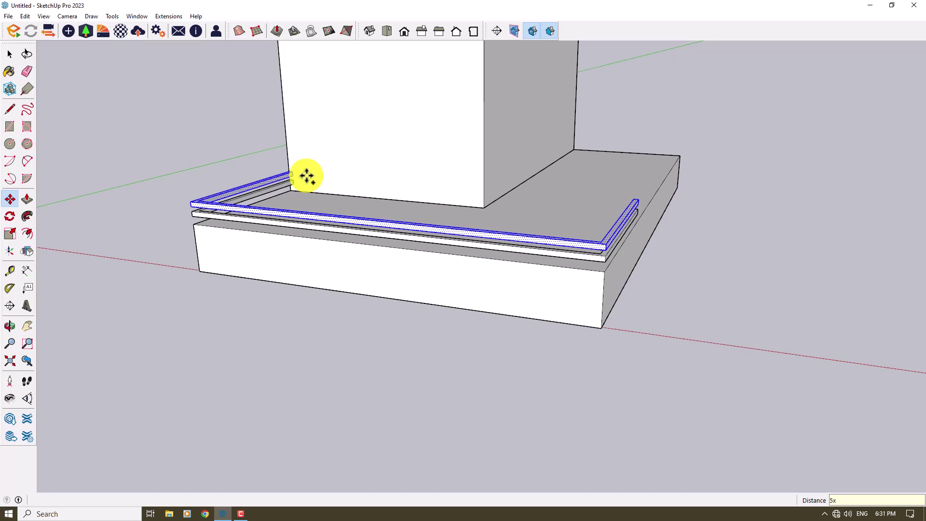
{"action": "key", "text": "Return"}
Step: Select all the stacked rails without the house and platform, and make them into one group
{"action": "scroll", "coordinate": [307, 175], "scroll_direction": "down", "scroll_amount": 10}
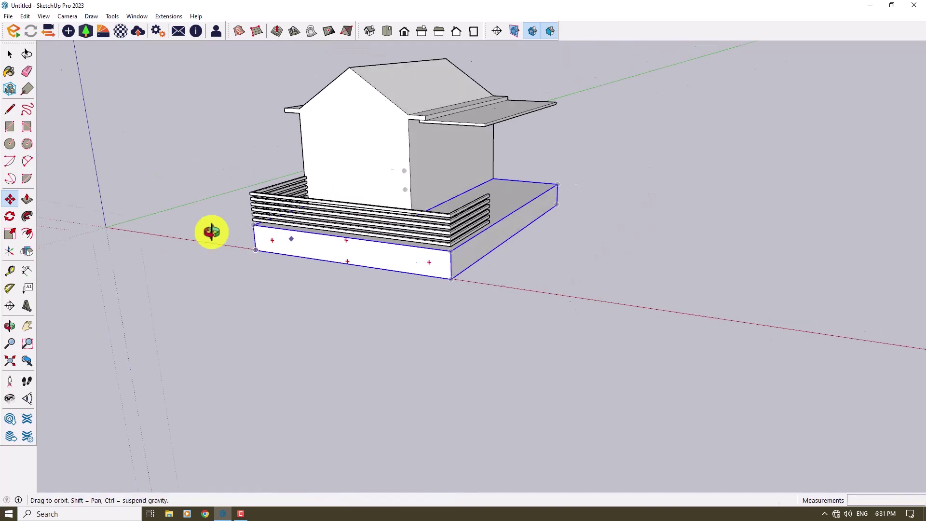
{"action": "middle_click_drag", "start_coordinate": [211, 232], "coordinate": [73, 165]}
{"action": "scroll", "coordinate": [407, 176], "scroll_direction": "up", "scroll_amount": 5}
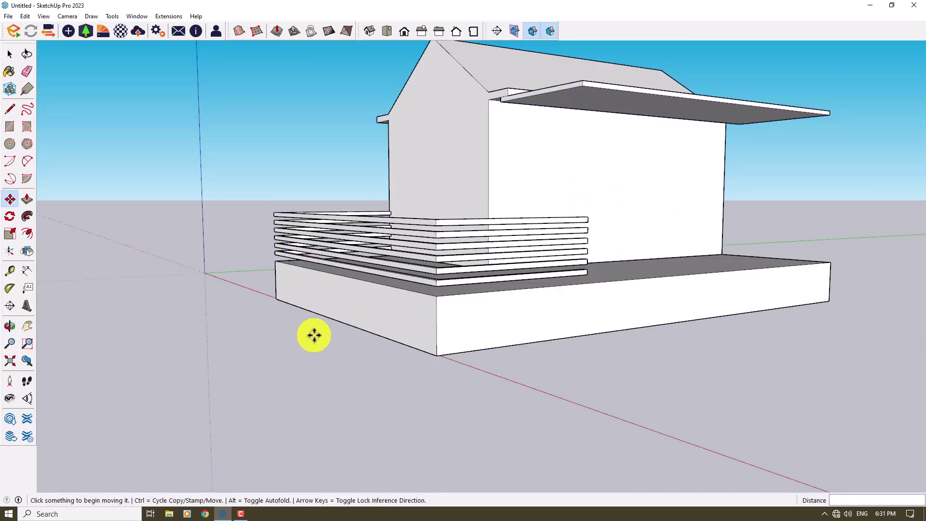
{"action": "middle_click_drag", "start_coordinate": [343, 359], "coordinate": [212, 333]}
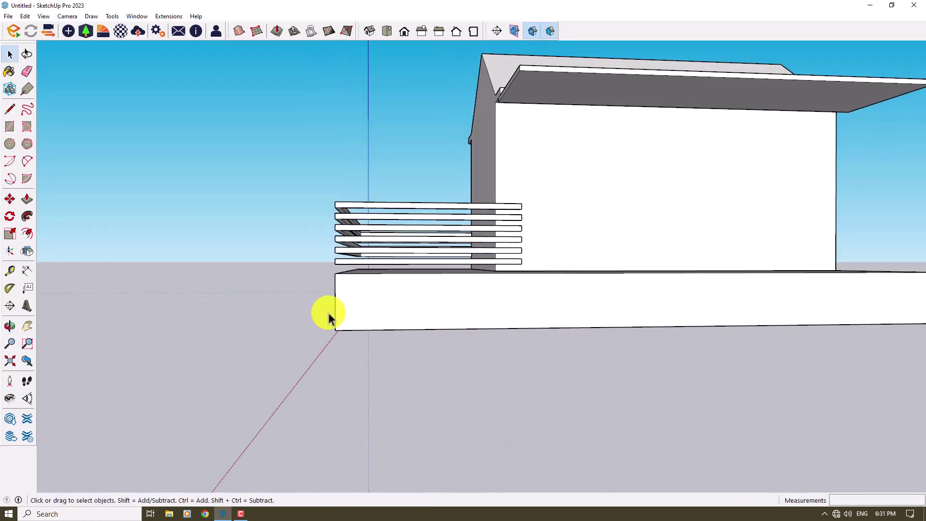
{"action": "middle_click_drag", "start_coordinate": [461, 268], "coordinate": [501, 224]}
{"action": "left_click_drag", "start_coordinate": [552, 171], "coordinate": [141, 357]}
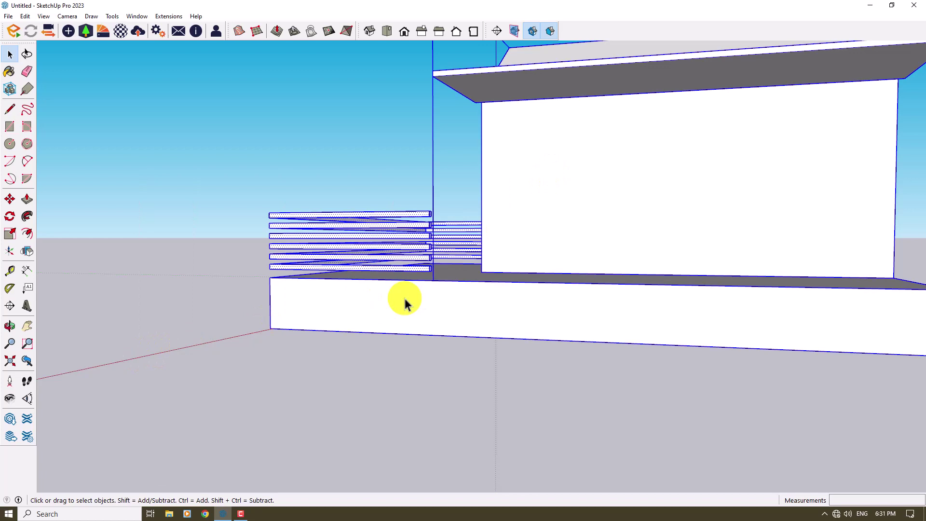
{"action": "left_click", "coordinate": [414, 302], "text": "shift"}
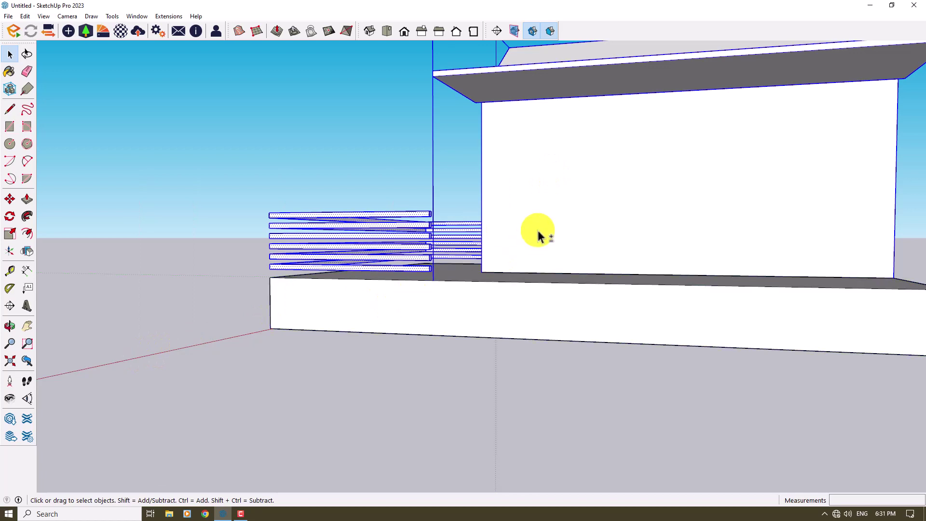
{"action": "scroll", "coordinate": [540, 231], "scroll_direction": "down", "scroll_amount": 5}
{"action": "middle_click_drag", "start_coordinate": [446, 265], "coordinate": [476, 242]}
{"action": "scroll", "coordinate": [425, 252], "scroll_direction": "up", "scroll_amount": 5}
{"action": "right_click", "coordinate": [437, 239]}
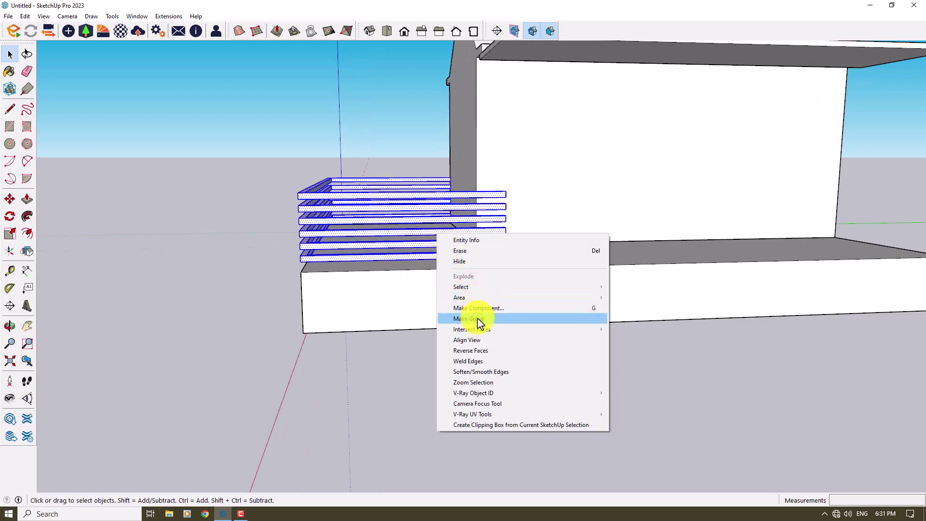
{"action": "left_click", "coordinate": [478, 319]}
{"action": "scroll", "coordinate": [293, 334], "scroll_direction": "down", "scroll_amount": 3}
{"action": "middle_click_drag", "start_coordinate": [293, 334], "coordinate": [482, 372]}
{"action": "left_click", "coordinate": [481, 374]}
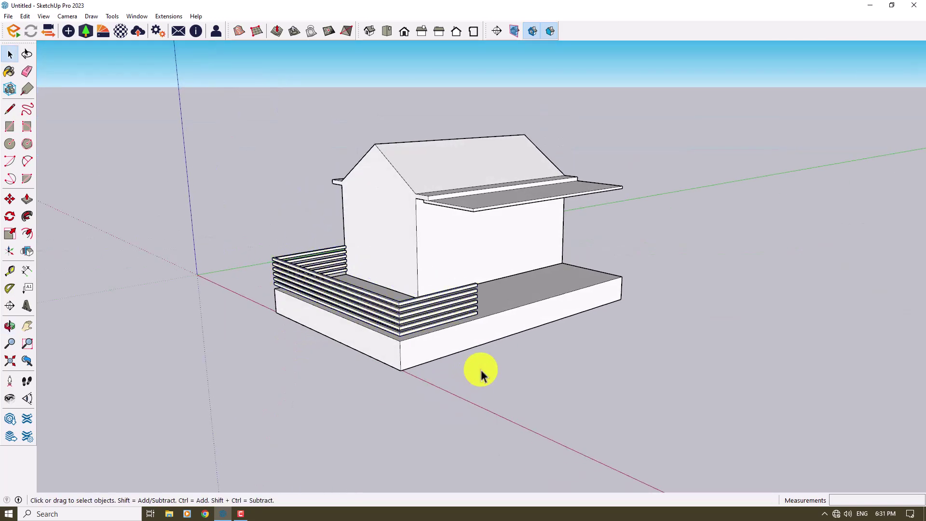
Step: Draw a narrow rectangle covering the open rail ends on the canopy side and Push/Pull it 3 cm outward as a post
{"action": "middle_click_drag", "start_coordinate": [582, 366], "coordinate": [270, 363]}
{"action": "scroll", "coordinate": [385, 274], "scroll_direction": "up", "scroll_amount": 8}
{"action": "scroll", "coordinate": [385, 273], "scroll_direction": "up", "scroll_amount": 2}
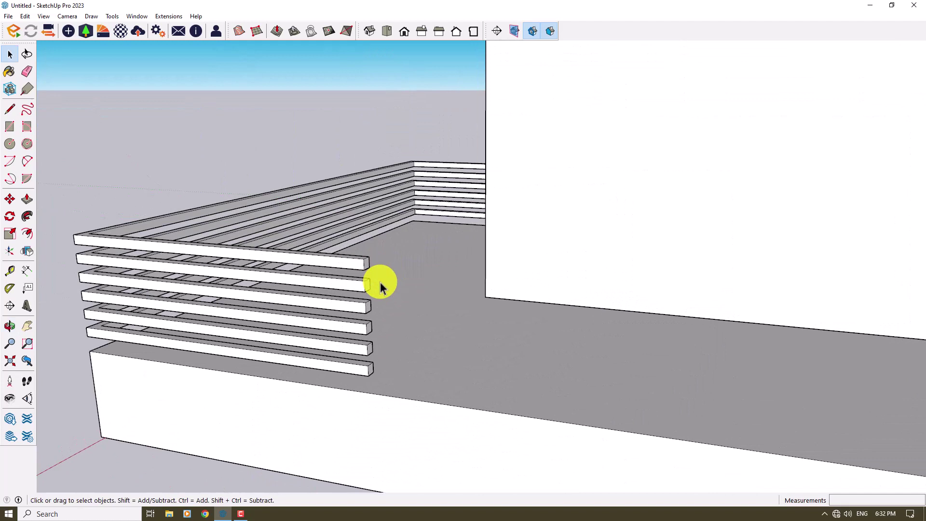
{"action": "left_click", "coordinate": [10, 126]}
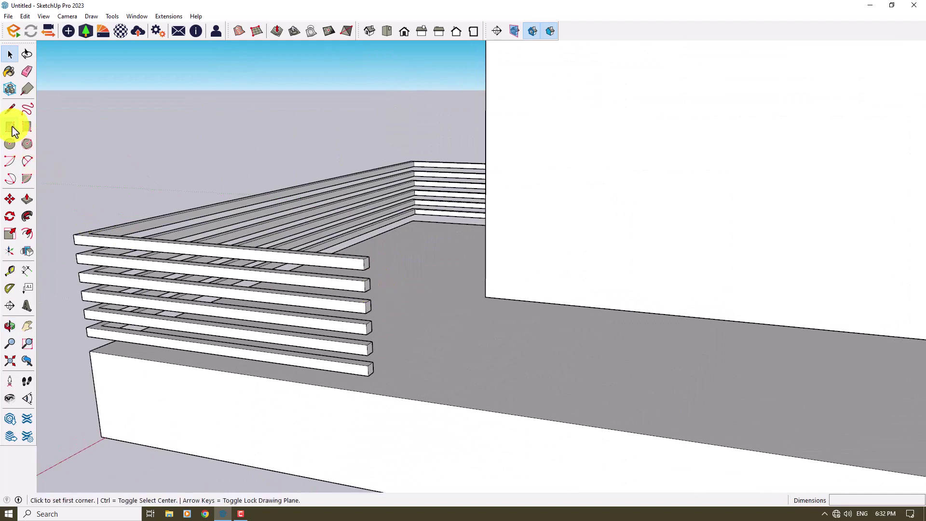
{"action": "left_click", "coordinate": [367, 257]}
{"action": "scroll", "coordinate": [374, 381], "scroll_direction": "up", "scroll_amount": 2}
{"action": "left_click", "coordinate": [367, 368]}
{"action": "left_click", "coordinate": [27, 199]}
{"action": "left_click", "coordinate": [367, 251]}
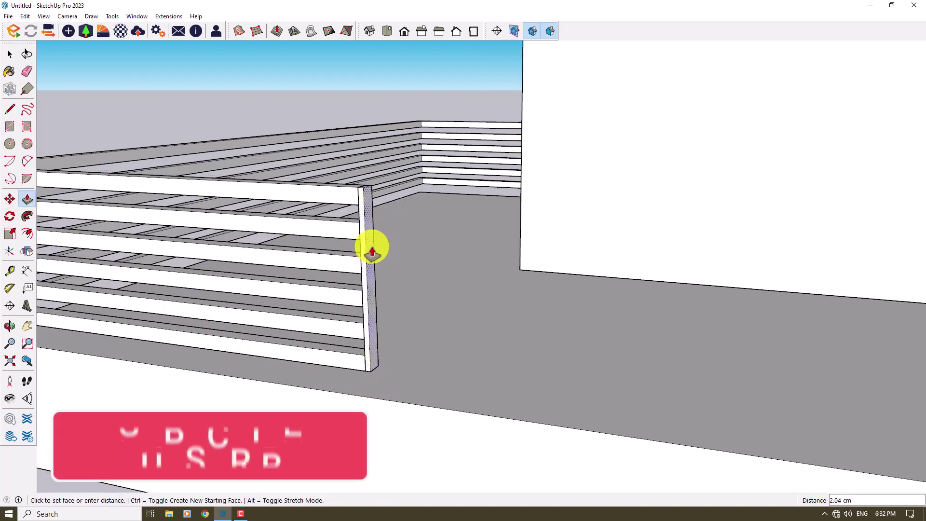
{"action": "left_click", "coordinate": [374, 368]}
Step: Push/Pull the post's bottom face down to the platform and its top face 4 cm above the rails
{"action": "scroll", "coordinate": [375, 381], "scroll_direction": "up", "scroll_amount": 2}
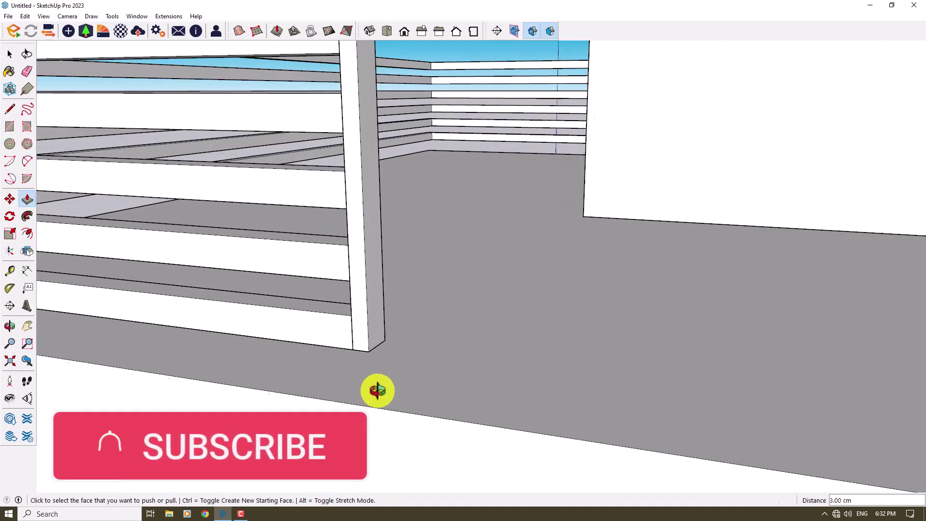
{"action": "middle_click_drag", "start_coordinate": [376, 391], "coordinate": [378, 237]}
{"action": "middle_click_drag", "start_coordinate": [444, 341], "coordinate": [435, 455]}
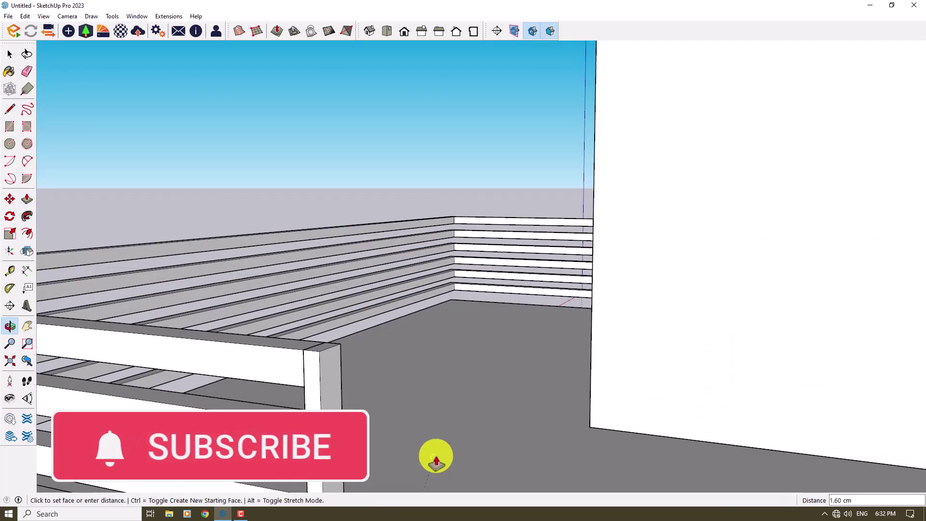
{"action": "scroll", "coordinate": [434, 338], "scroll_direction": "down", "scroll_amount": 5}
{"action": "scroll", "coordinate": [399, 309], "scroll_direction": "up", "scroll_amount": 6}
{"action": "left_click", "coordinate": [401, 296]}
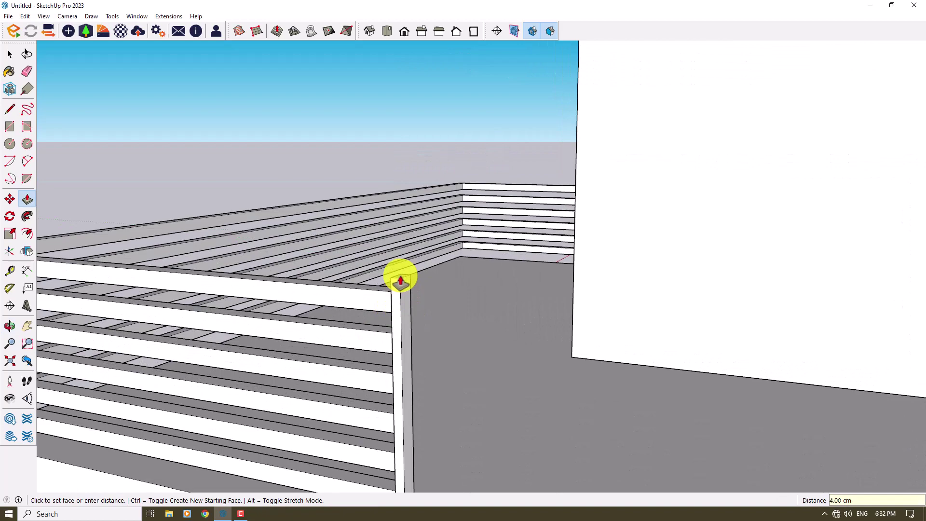
{"action": "left_click", "coordinate": [401, 283]}
Step: Make the railing end post into a group
{"action": "key", "text": "space"}
{"action": "left_click", "coordinate": [399, 285]}
{"action": "right_click", "coordinate": [400, 278]}
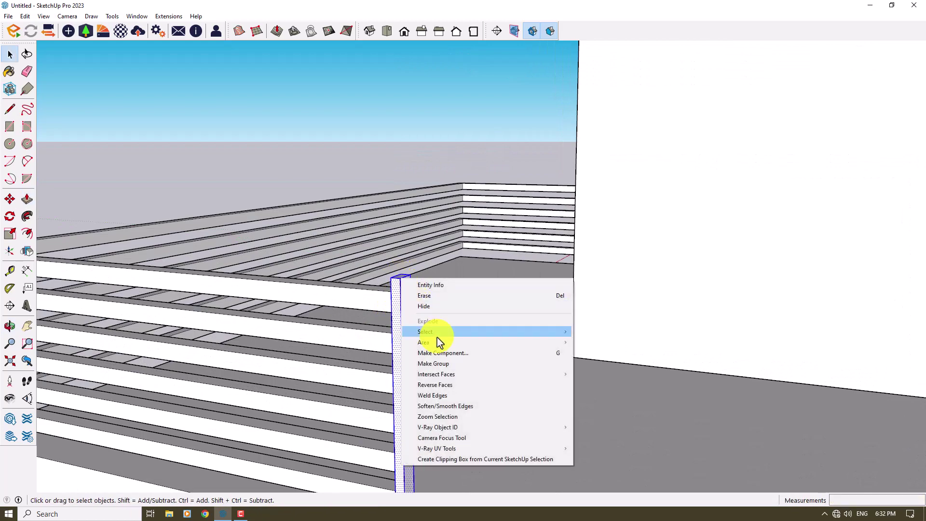
{"action": "left_click", "coordinate": [440, 364]}
{"action": "scroll", "coordinate": [356, 241], "scroll_direction": "down", "scroll_amount": 8}
{"action": "middle_click_drag", "start_coordinate": [589, 392], "coordinate": [537, 210]}
{"action": "scroll", "coordinate": [563, 207], "scroll_direction": "up", "scroll_amount": 3}
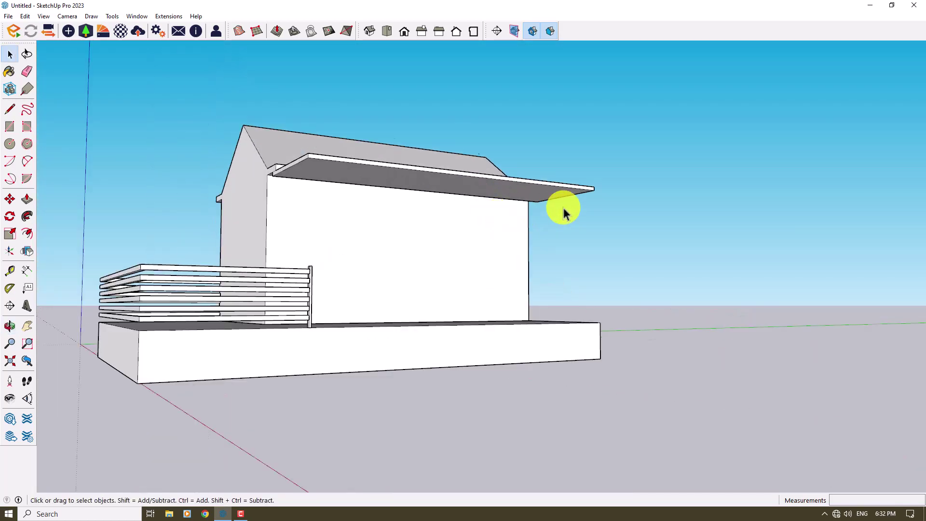
{"action": "scroll", "coordinate": [566, 311], "scroll_direction": "up", "scroll_amount": 3}
{"action": "middle_click_drag", "start_coordinate": [566, 310], "coordinate": [774, 383]}
{"action": "key", "text": "space"}
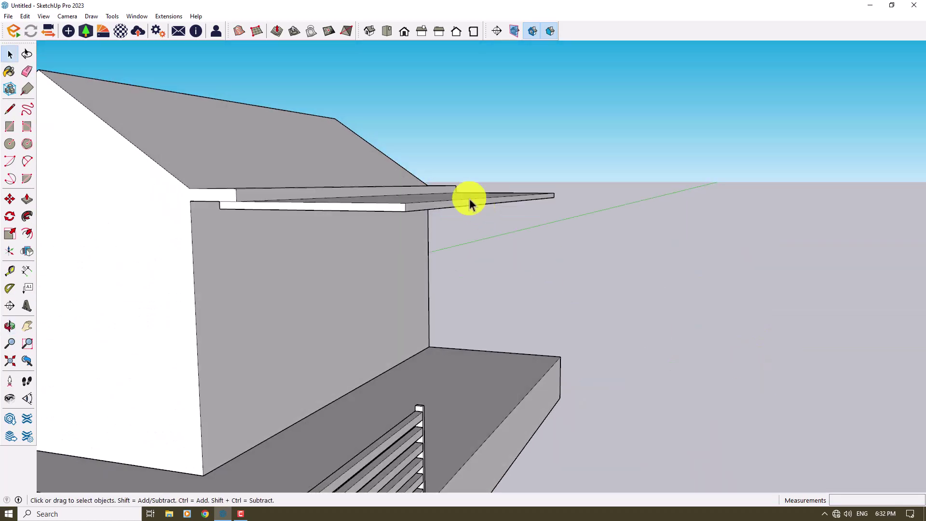
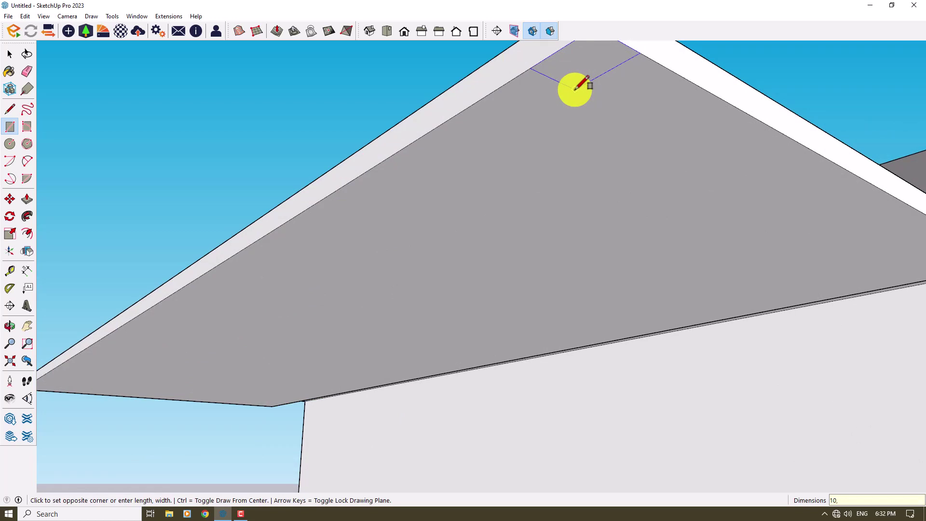
Step: Draw a small rectangle with a 10 cm side in the outer corner of the canopy's underside and make it a component
{"action": "left_click", "coordinate": [575, 89]}
{"action": "key", "text": "space"}
{"action": "left_click", "coordinate": [574, 70]}
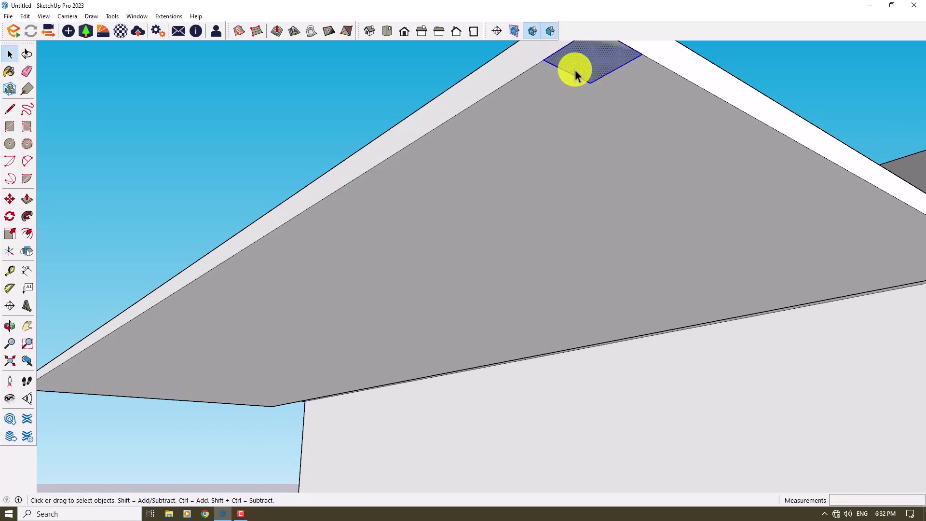
{"action": "right_click", "coordinate": [580, 81]}
{"action": "left_click", "coordinate": [611, 144]}
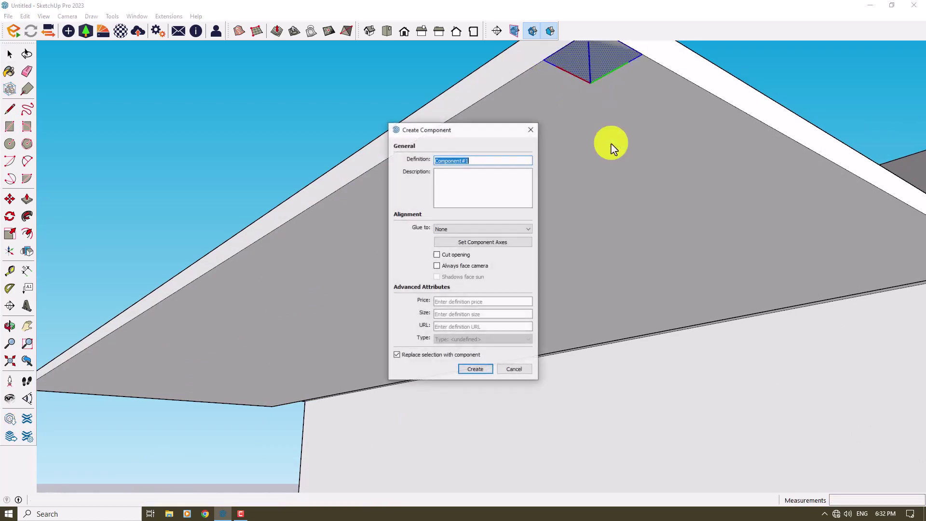
{"action": "left_click", "coordinate": [475, 369]}
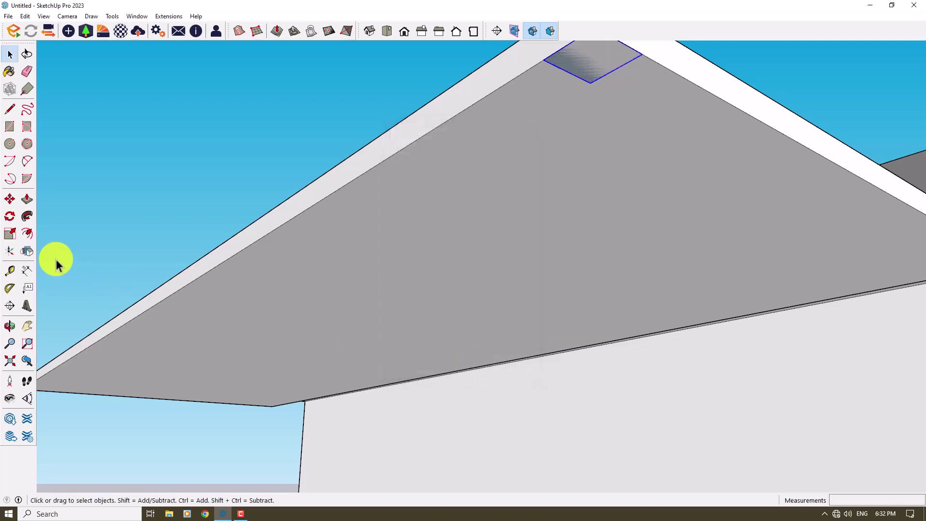
Step: Copy the corner component along the canopy's outer edge as an array of five copies spaced 80 cm apart
{"action": "left_click", "coordinate": [10, 199]}
{"action": "scroll", "coordinate": [500, 286], "scroll_direction": "down", "scroll_amount": 5}
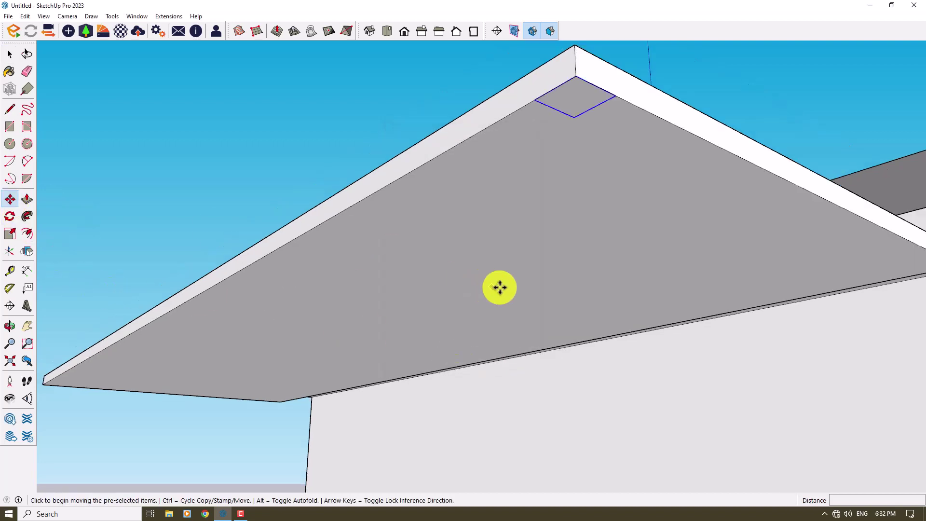
{"action": "key", "text": "ctrl"}
{"action": "left_click", "coordinate": [530, 226]}
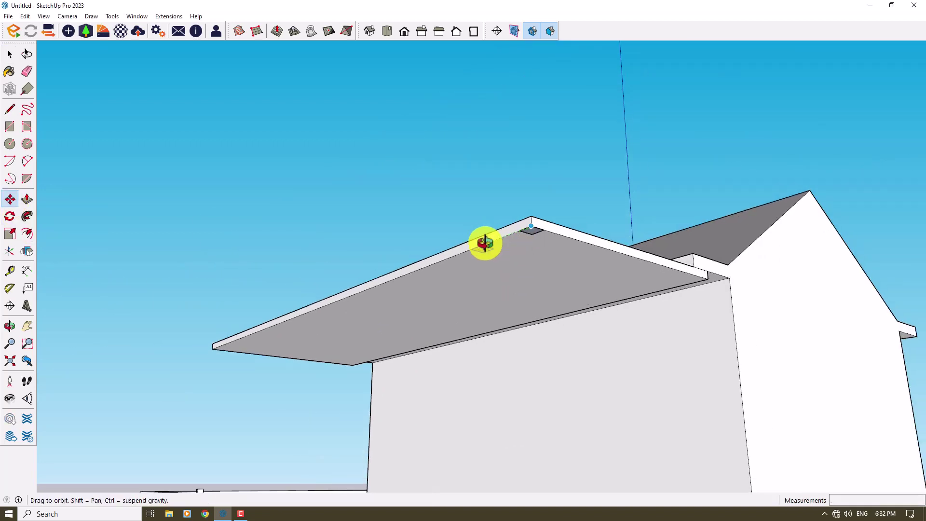
{"action": "middle_click_drag", "start_coordinate": [484, 242], "coordinate": [743, 238]}
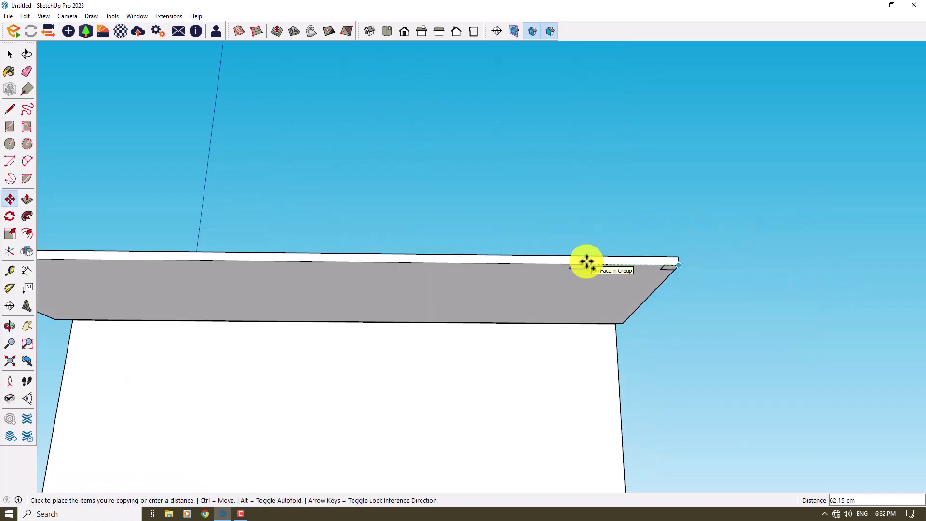
{"action": "type", "text": "80"}
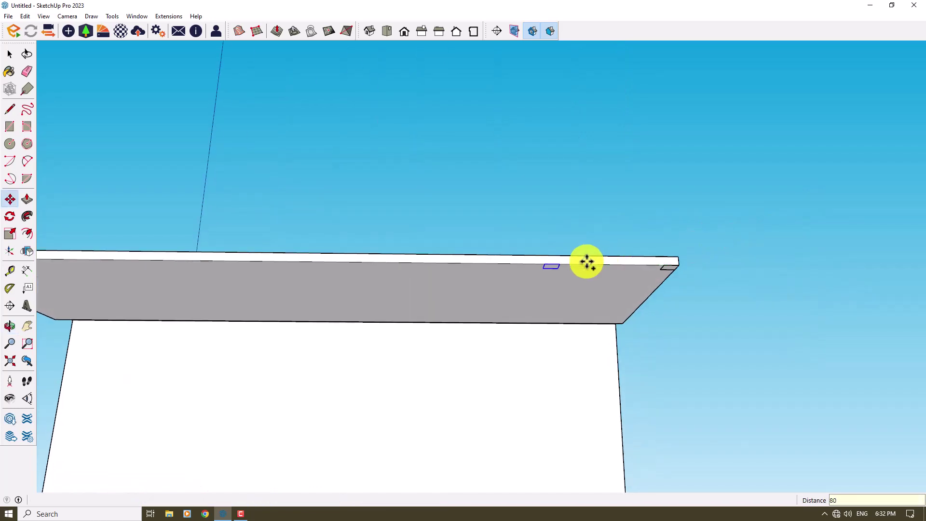
{"action": "type", "text": "4x"}
{"action": "key", "text": "Return"}
{"action": "scroll", "coordinate": [588, 262], "scroll_direction": "down", "scroll_amount": 5}
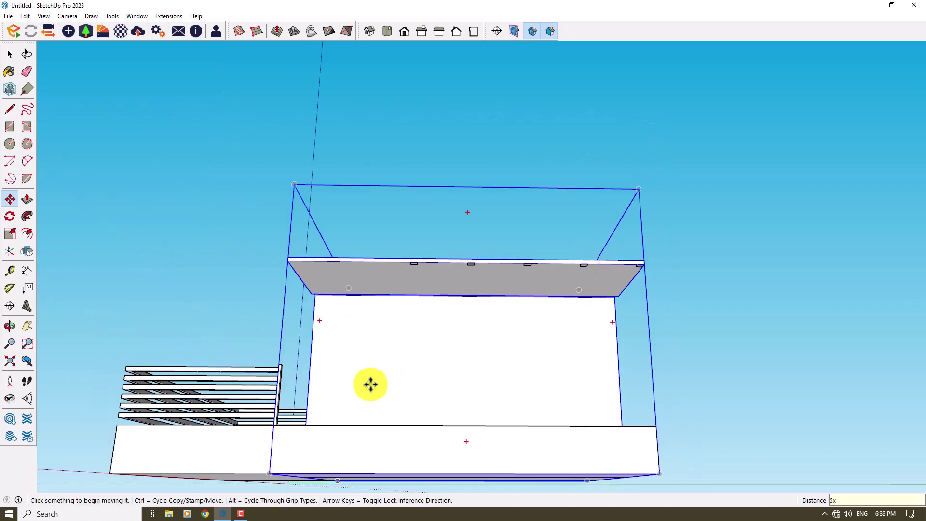
Step: Open the last square component in the row for editing and Push/Pull its face 4 cm downward as the column head
{"action": "key", "text": "space"}
{"action": "scroll", "coordinate": [359, 284], "scroll_direction": "up", "scroll_amount": 3}
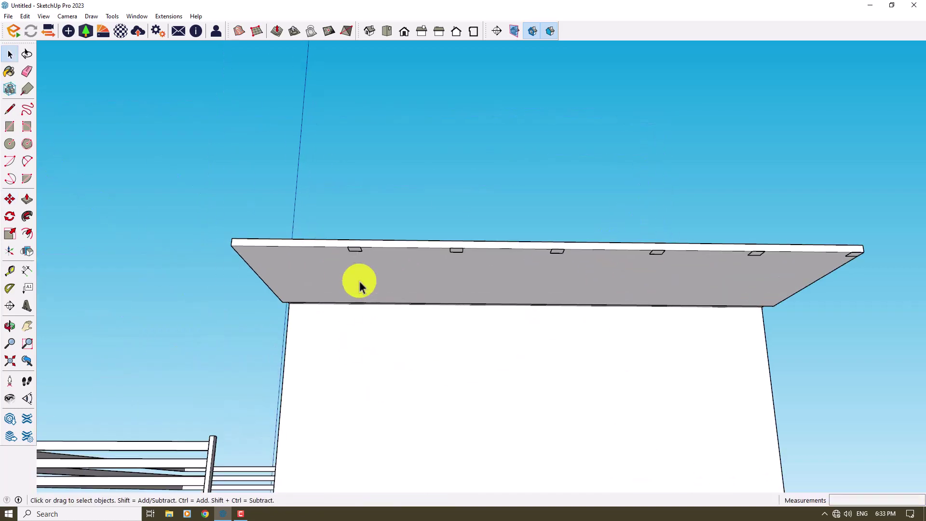
{"action": "double_click", "coordinate": [357, 250]}
{"action": "left_click", "coordinate": [27, 199]}
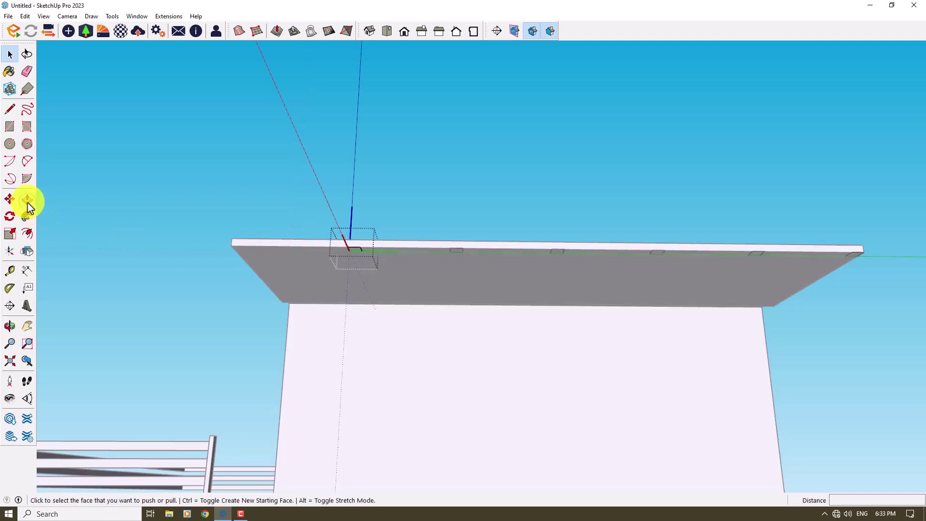
{"action": "mouse_move", "coordinate": [345, 259]}
{"action": "middle_mouse_down"}
{"action": "mouse_move", "coordinate": [290, 216]}
{"action": "mouse_move", "coordinate": [362, 258]}
{"action": "middle_mouse_up"}
{"action": "left_click", "coordinate": [352, 253]}
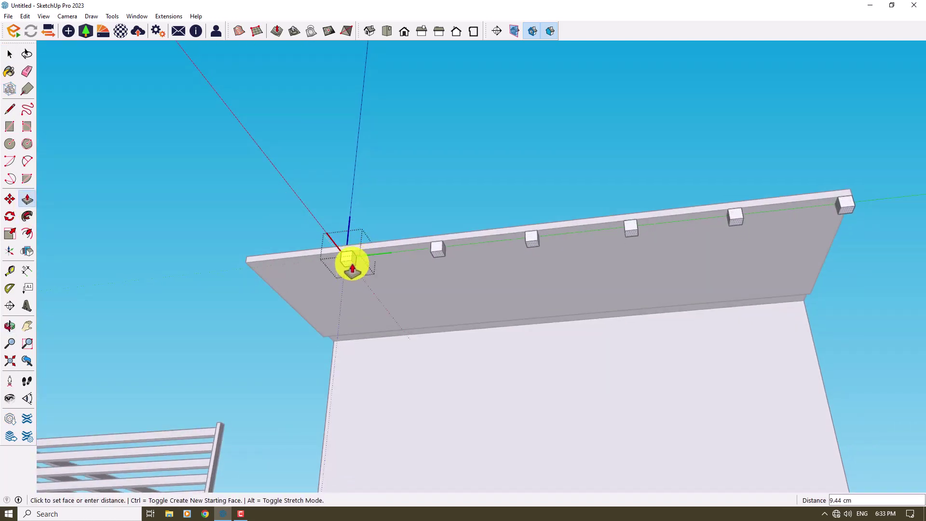
{"action": "scroll", "coordinate": [352, 262], "scroll_direction": "up", "scroll_amount": 3}
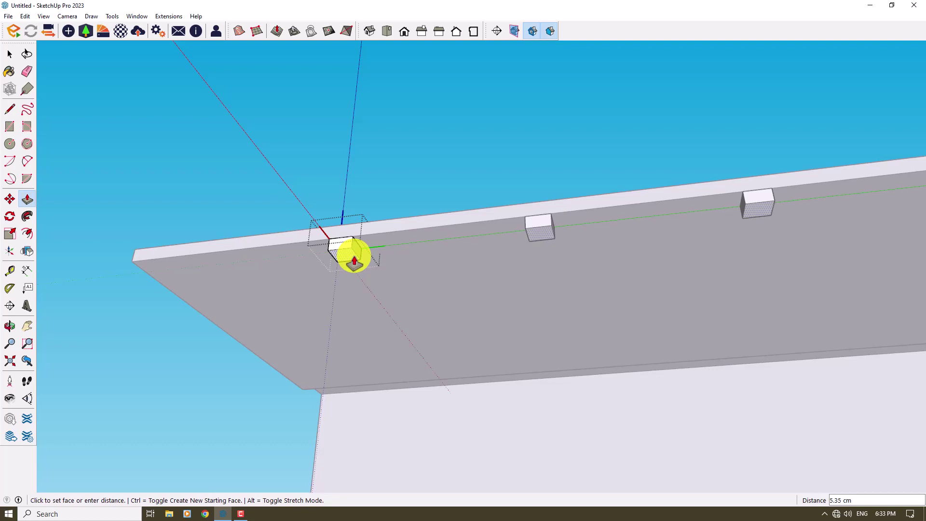
{"action": "type", "text": "4"}
{"action": "key", "text": "Return"}
{"action": "scroll", "coordinate": [354, 255], "scroll_direction": "up", "scroll_amount": 3}
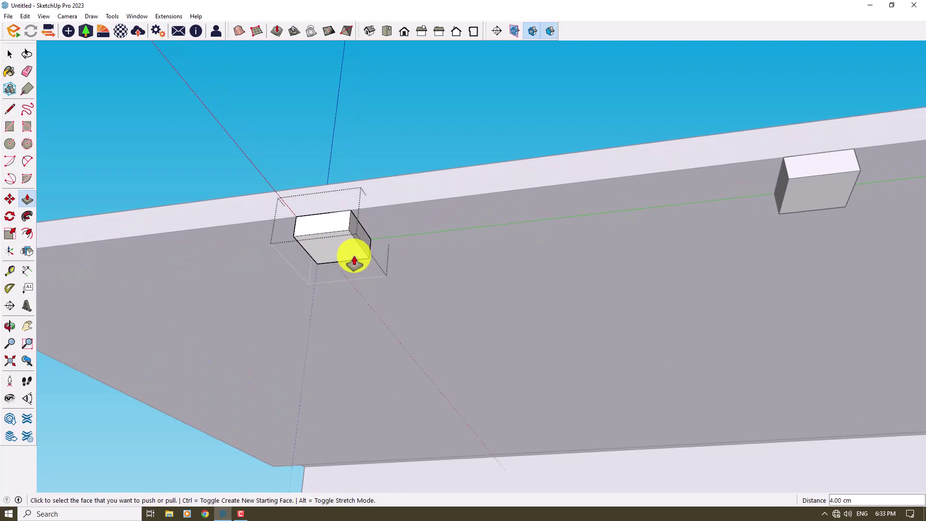
Step: Offset the column head's bottom face 1.6 cm inward and Push/Pull the inner face 6 cm downward
{"action": "left_click", "coordinate": [27, 234]}
{"action": "scroll", "coordinate": [300, 248], "scroll_direction": "up", "scroll_amount": 3}
{"action": "left_click", "coordinate": [310, 252]}
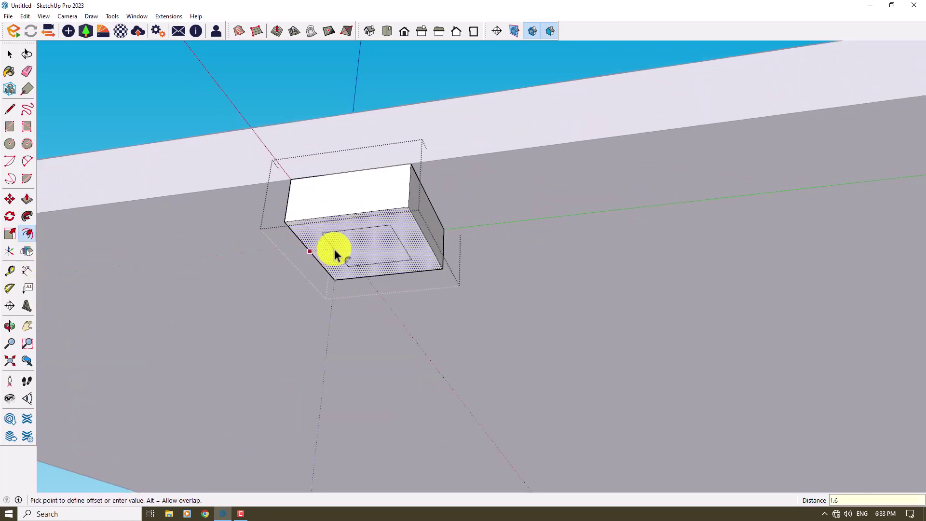
{"action": "key", "text": "Return"}
{"action": "left_click", "coordinate": [26, 199]}
{"action": "left_click", "coordinate": [389, 250]}
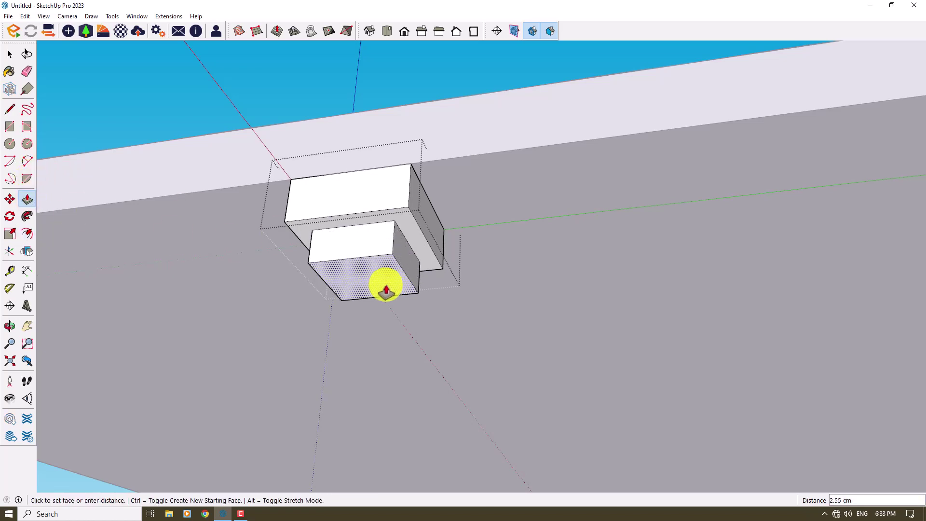
{"action": "type", "text": "6"}
{"action": "key", "text": "Return"}
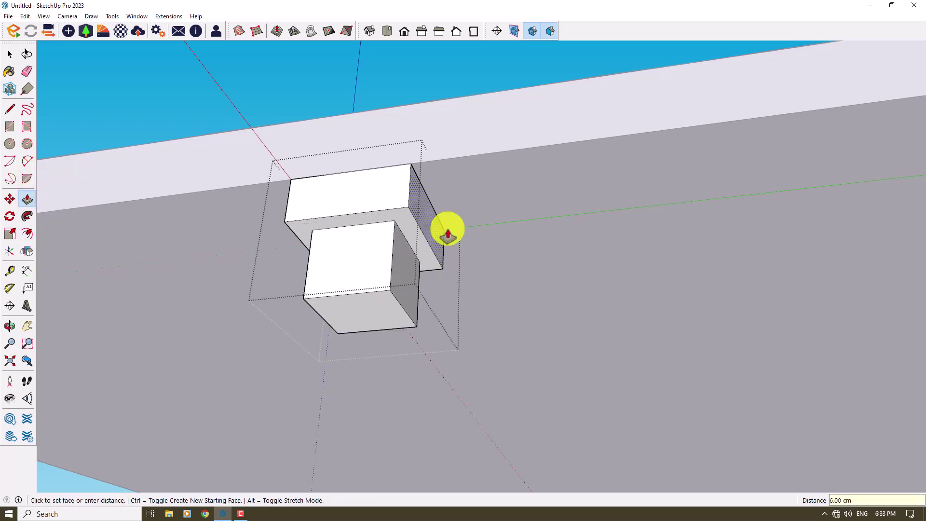
Step: Offset the bottom face of the narrower column block 1 cm inward
{"action": "scroll", "coordinate": [447, 232], "scroll_direction": "down", "scroll_amount": 3}
{"action": "left_click", "coordinate": [21, 237]}
{"action": "scroll", "coordinate": [399, 259], "scroll_direction": "up", "scroll_amount": 3}
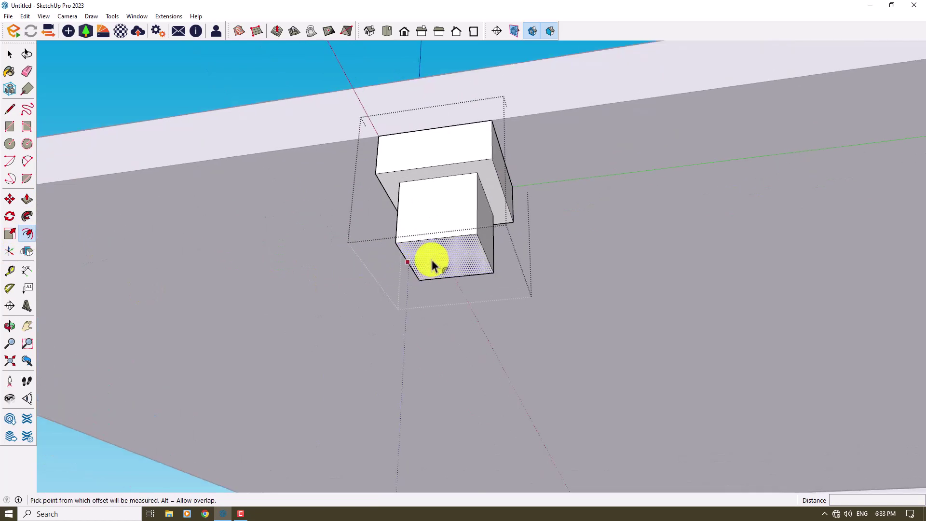
{"action": "left_click", "coordinate": [424, 261]}
{"action": "type", "text": "1"}
{"action": "key", "text": "Return"}
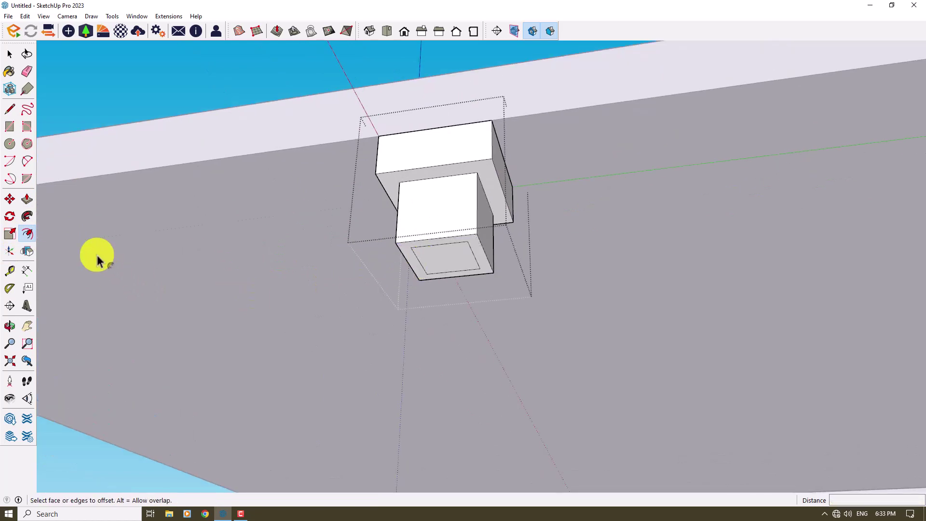
Step: Push/Pull the inner face 214 cm down to the platform as the column shaft
{"action": "left_click", "coordinate": [27, 199]}
{"action": "left_click", "coordinate": [447, 259]}
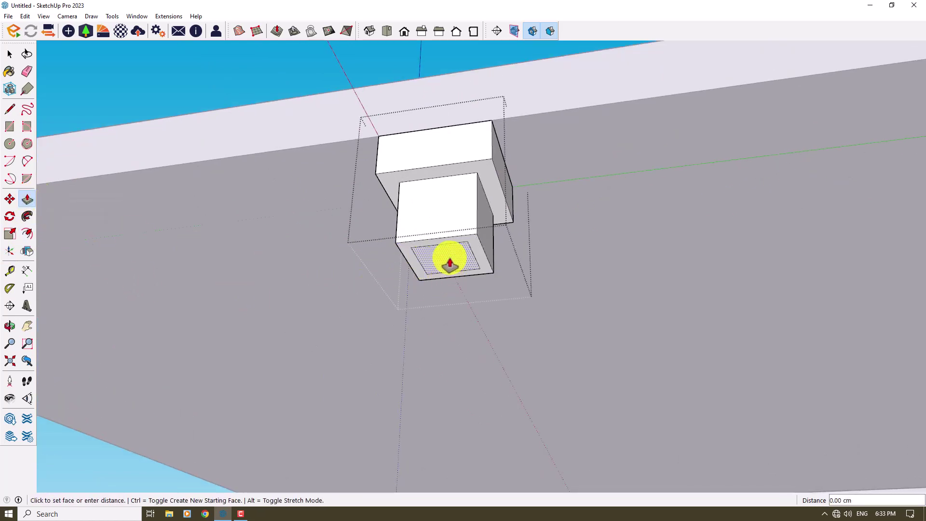
{"action": "scroll", "coordinate": [444, 270], "scroll_direction": "down", "scroll_amount": 6}
{"action": "scroll", "coordinate": [444, 376], "scroll_direction": "down", "scroll_amount": 6}
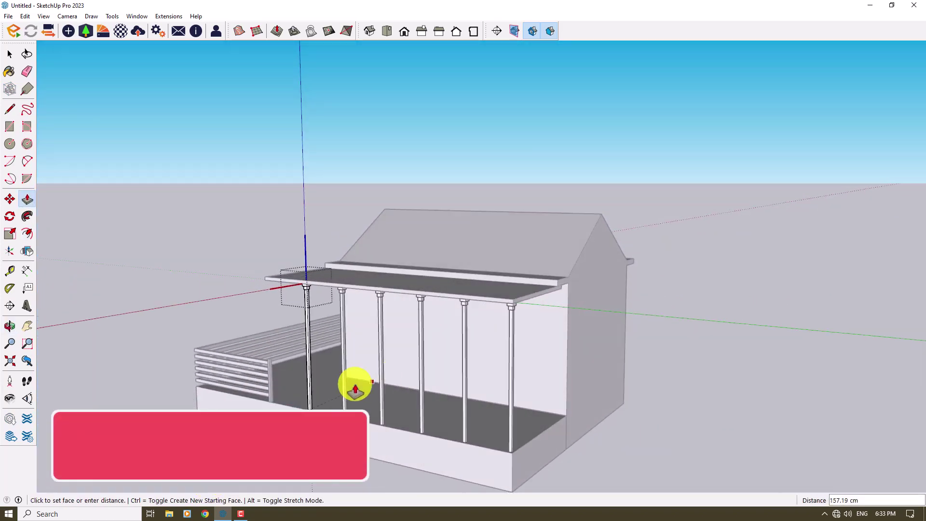
{"action": "left_click", "coordinate": [365, 398]}
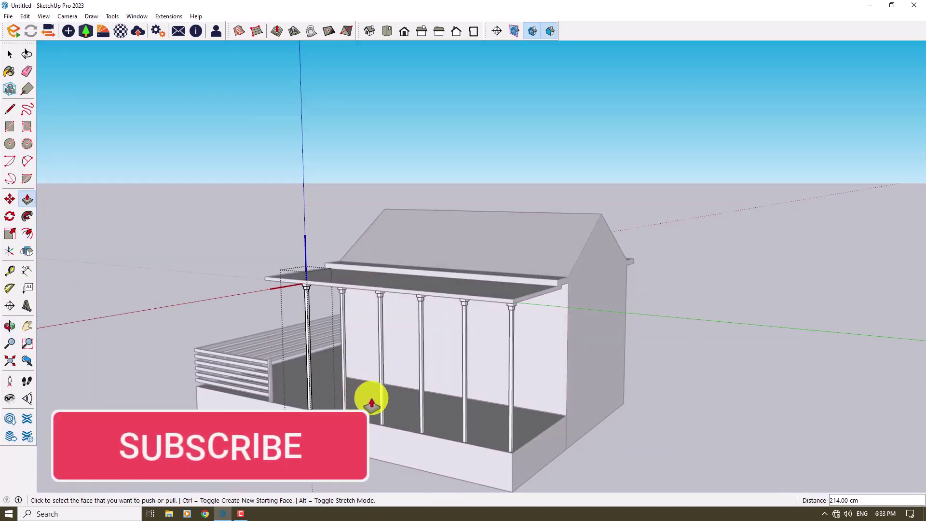
{"action": "key", "text": "space"}
Step: Draw a rectangle about 10.6 by 88.3 cm on the platform's side between the railing end post and first column, and Push/Pull it 16 cm outward
{"action": "middle_click_drag", "start_coordinate": [614, 397], "coordinate": [666, 397]}
{"action": "scroll", "coordinate": [652, 300], "scroll_direction": "down", "scroll_amount": 3}
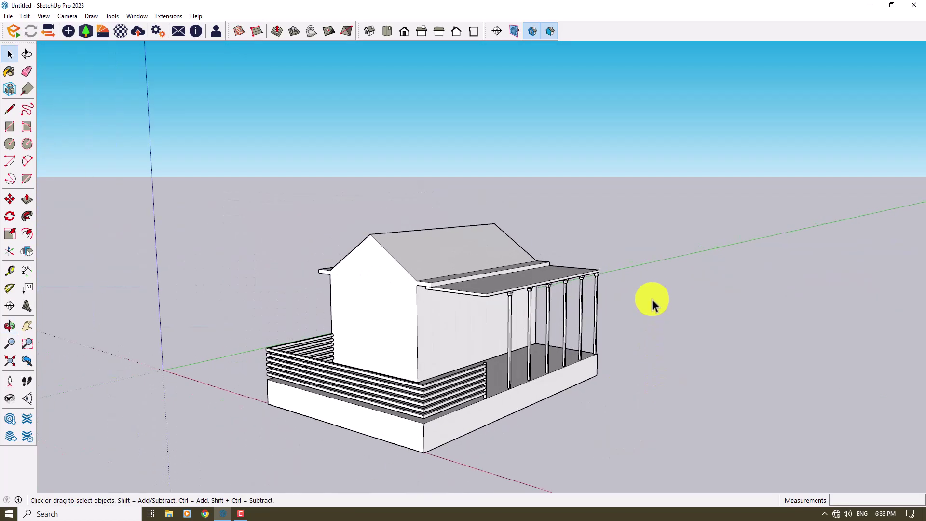
{"action": "scroll", "coordinate": [557, 369], "scroll_direction": "up", "scroll_amount": 10}
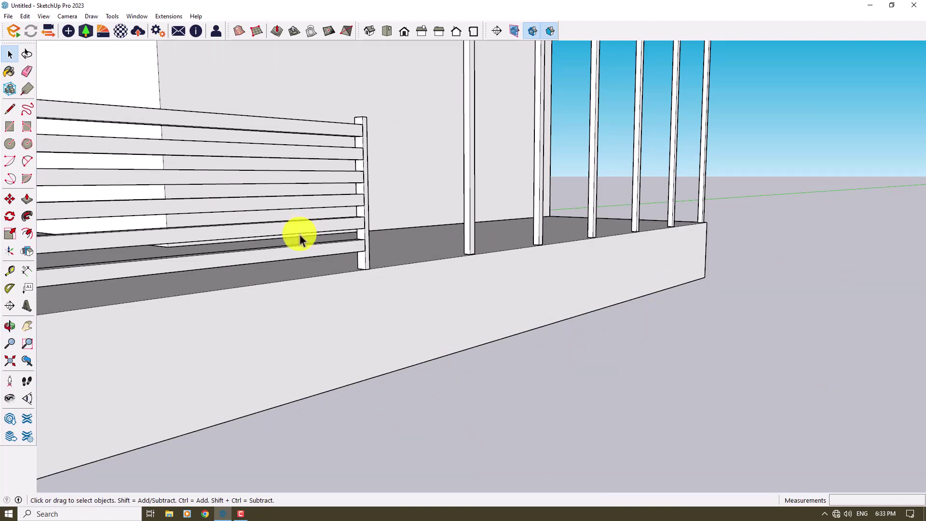
{"action": "left_click", "coordinate": [10, 126]}
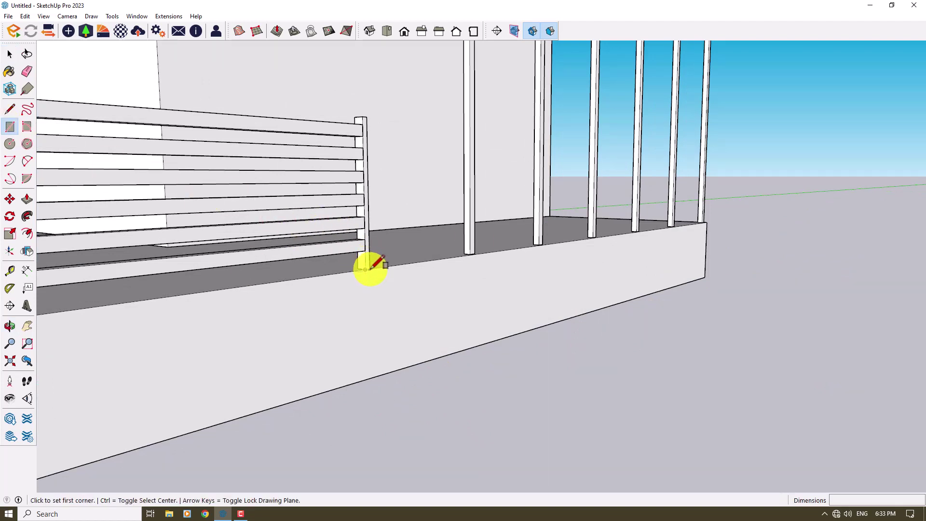
{"action": "scroll", "coordinate": [364, 267], "scroll_direction": "up", "scroll_amount": 5}
{"action": "left_click", "coordinate": [298, 295]}
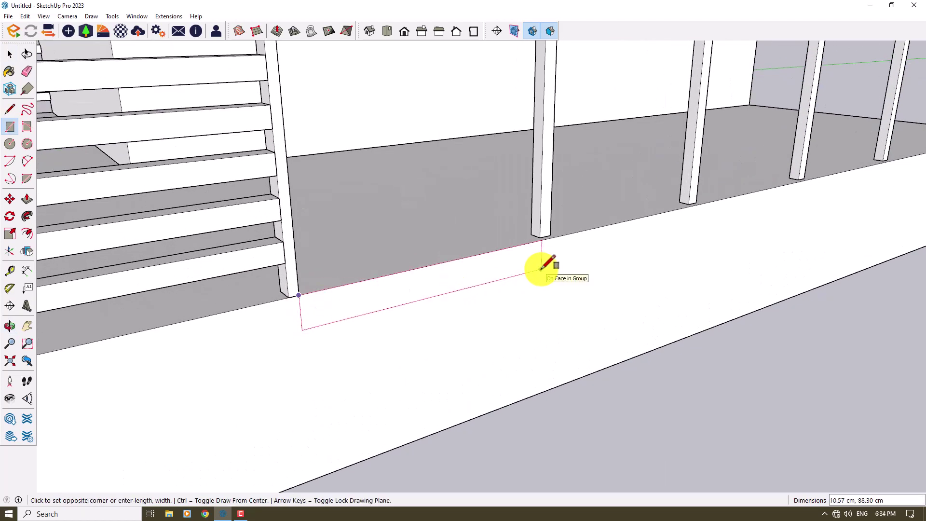
{"action": "left_click", "coordinate": [541, 269]}
{"action": "left_click", "coordinate": [25, 203]}
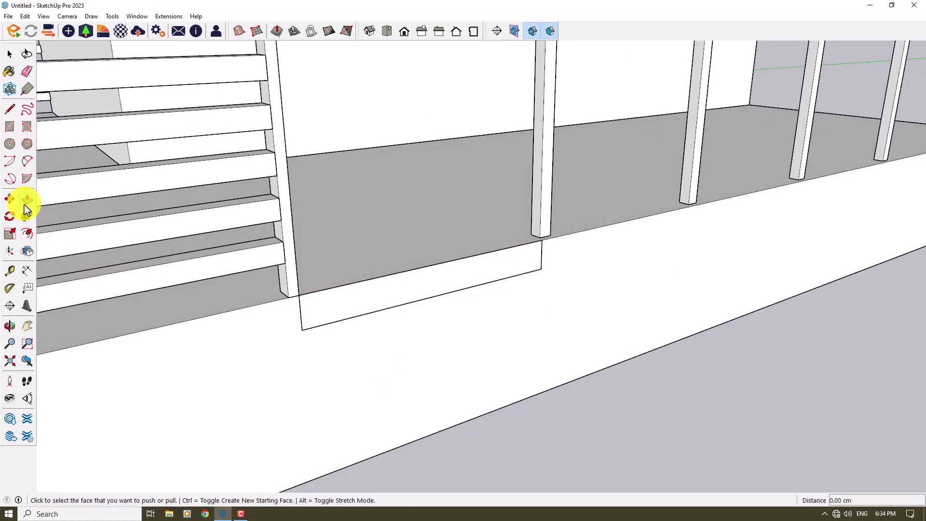
{"action": "left_click", "coordinate": [330, 296]}
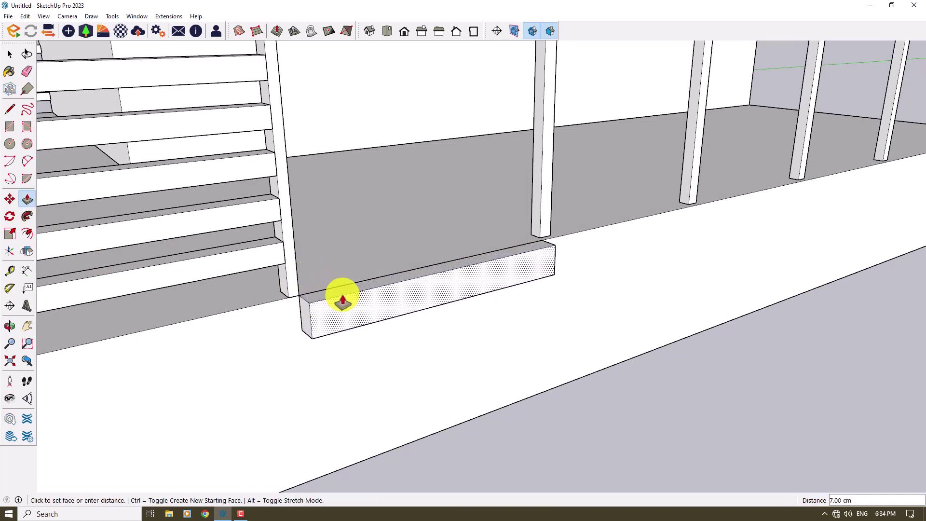
{"action": "left_click", "coordinate": [343, 302]}
Step: Push/Pull the bottom face of the new block beside the railing post down to ground level
{"action": "middle_click_drag", "start_coordinate": [342, 295], "coordinate": [541, 310]}
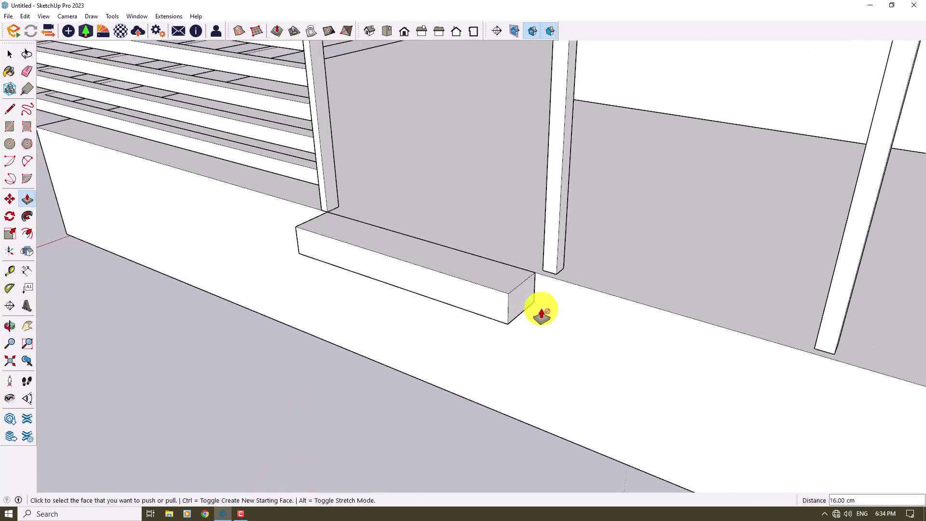
{"action": "left_click", "coordinate": [545, 243]}
{"action": "scroll", "coordinate": [555, 256], "scroll_direction": "down", "scroll_amount": 3}
{"action": "middle_click_drag", "start_coordinate": [571, 264], "coordinate": [428, 101]}
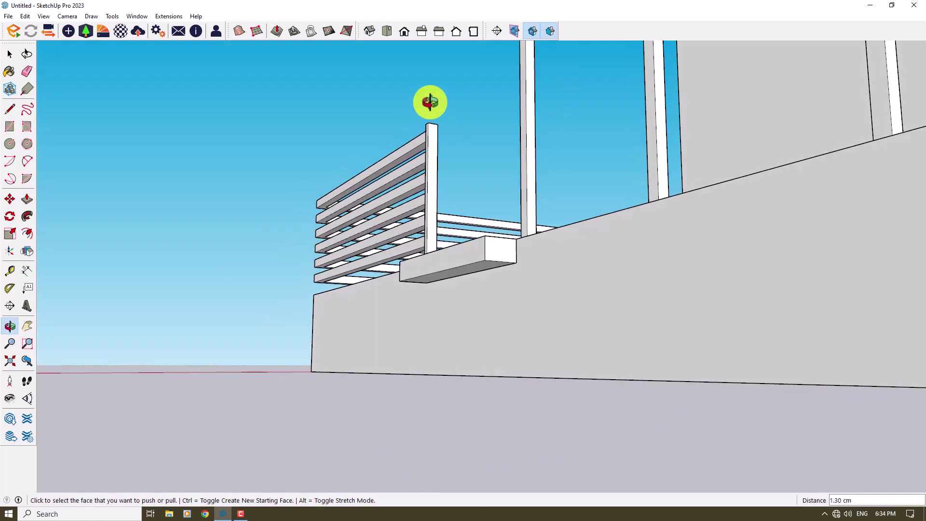
{"action": "left_click", "coordinate": [490, 282]}
{"action": "left_click", "coordinate": [554, 376]}
{"action": "middle_click_drag", "start_coordinate": [453, 285], "coordinate": [431, 365]}
{"action": "scroll", "coordinate": [430, 366], "scroll_direction": "up", "scroll_amount": 2}
{"action": "key", "text": "space"}
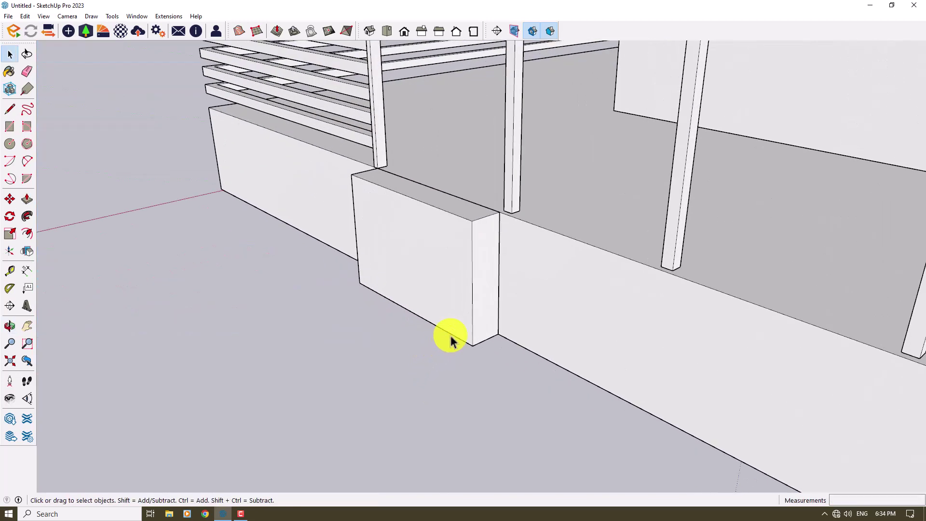
Step: Copy the block's top front edge down its front face twice at 20 cm spacing to mark the step heights
{"action": "left_click", "coordinate": [449, 212]}
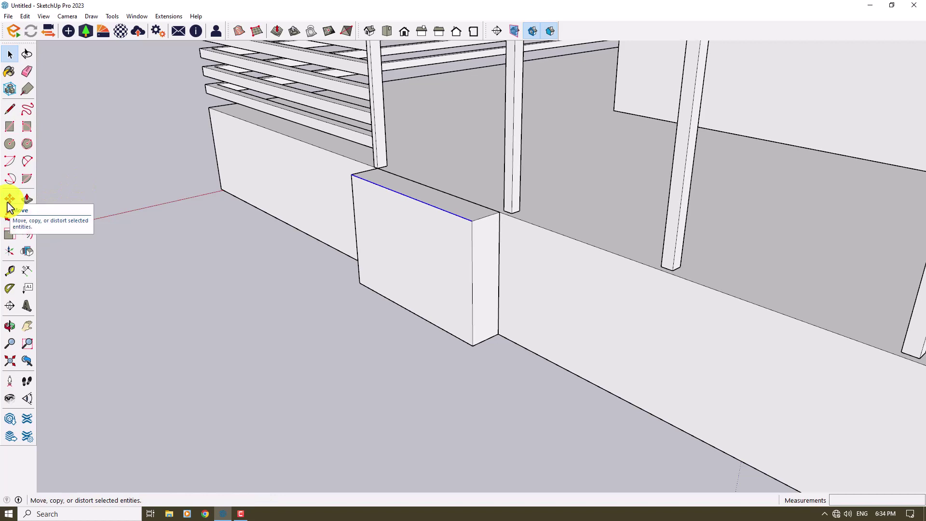
{"action": "left_click", "coordinate": [10, 200]}
{"action": "key", "text": "ctrl"}
{"action": "left_click", "coordinate": [472, 221]}
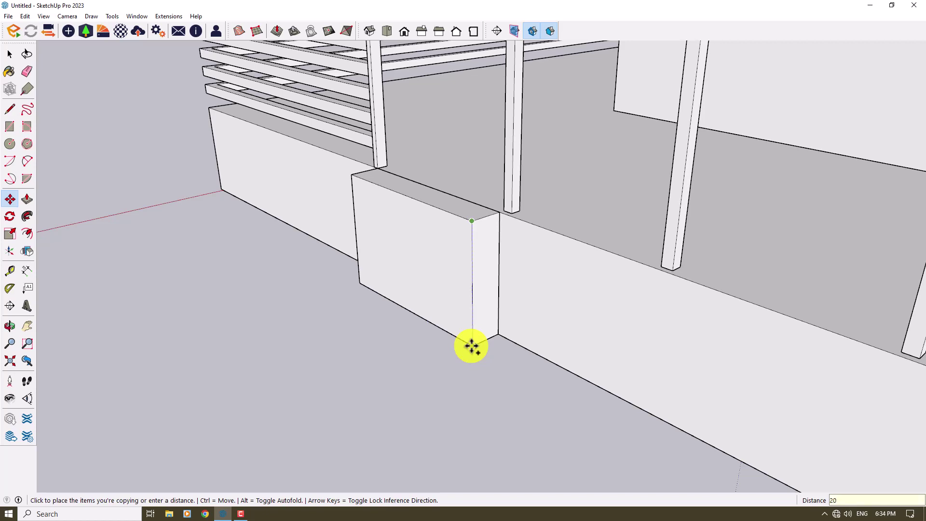
{"action": "key", "text": "Return"}
{"action": "type", "text": "2x"}
{"action": "key", "text": "Return"}
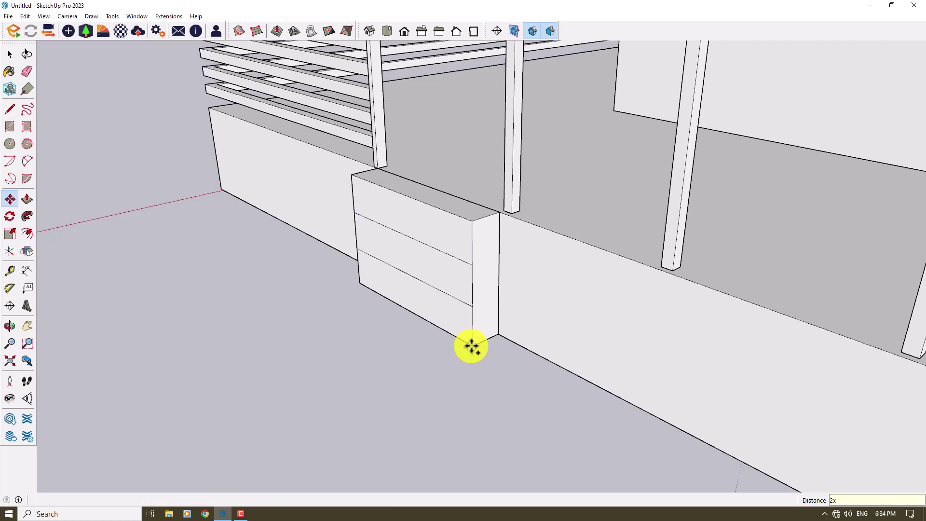
Step: Push/Pull the lowest front strip 38 cm outward and the middle strip by a shorter distance to form the stair treads
{"action": "left_click", "coordinate": [27, 198]}
{"action": "left_click", "coordinate": [430, 310]}
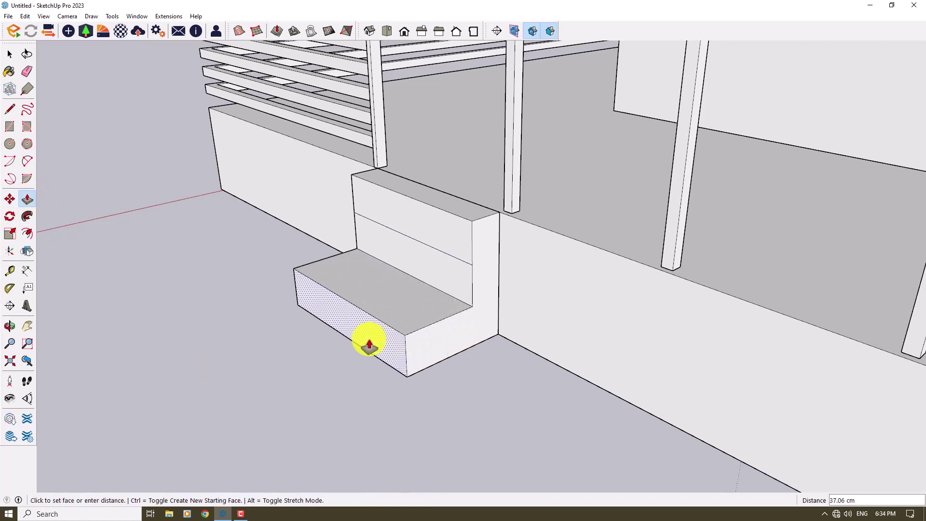
{"action": "type", "text": "38"}
{"action": "key", "text": "Return"}
{"action": "left_click", "coordinate": [459, 299]}
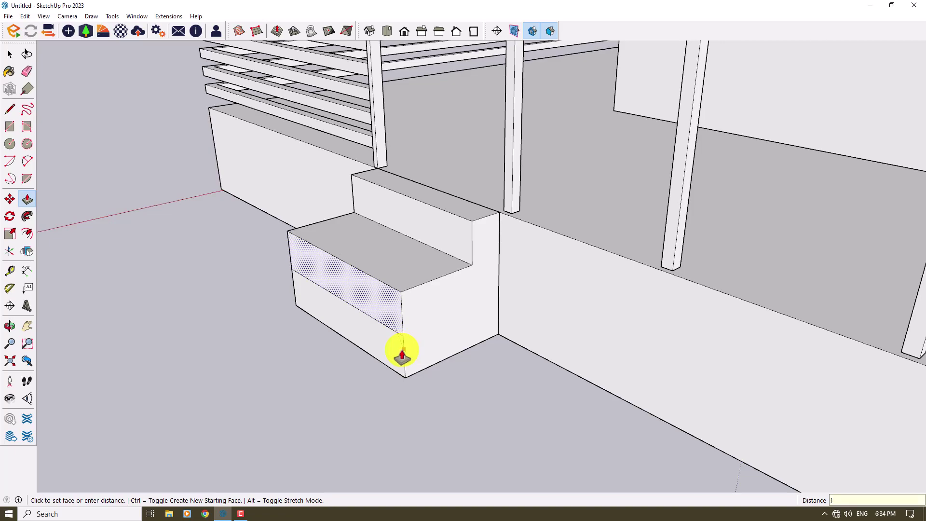
{"action": "type", "text": "1"}
{"action": "key", "text": "Return"}
Step: Select the entire three-step staircase and make it a component
{"action": "middle_click_drag", "start_coordinate": [528, 315], "coordinate": [502, 314]}
{"action": "key", "text": "space"}
{"action": "triple_click", "coordinate": [501, 292]}
{"action": "right_click", "coordinate": [501, 293]}
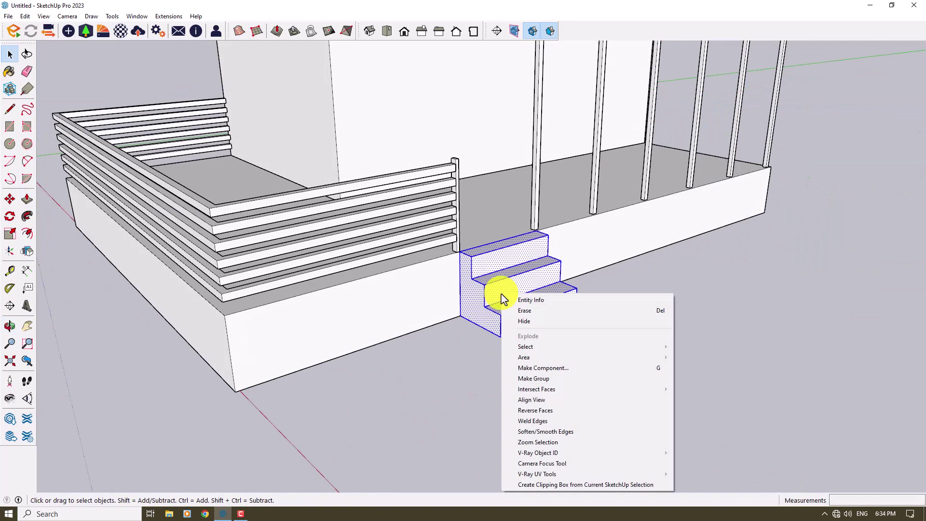
{"action": "left_click", "coordinate": [531, 371]}
{"action": "left_click", "coordinate": [476, 369]}
{"action": "scroll", "coordinate": [434, 366], "scroll_direction": "down", "scroll_amount": 5}
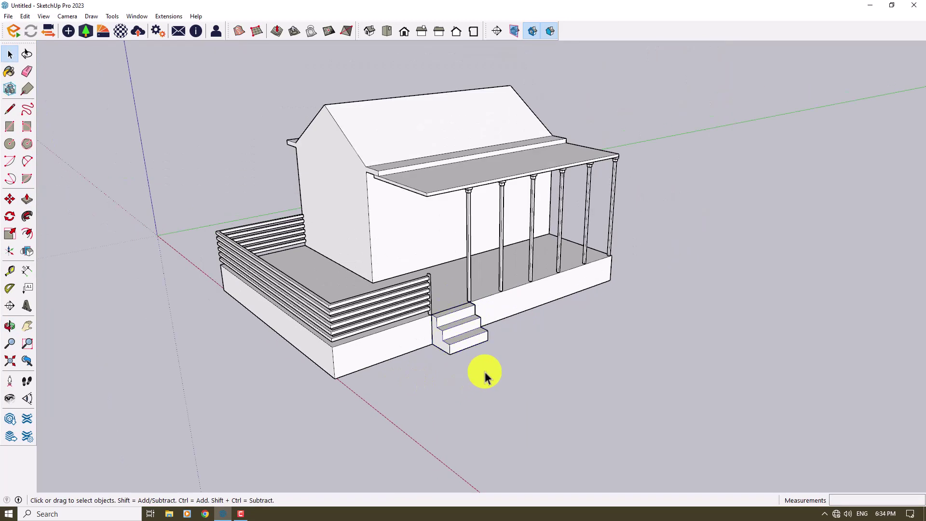
{"action": "middle_click_drag", "start_coordinate": [485, 377], "coordinate": [475, 240]}
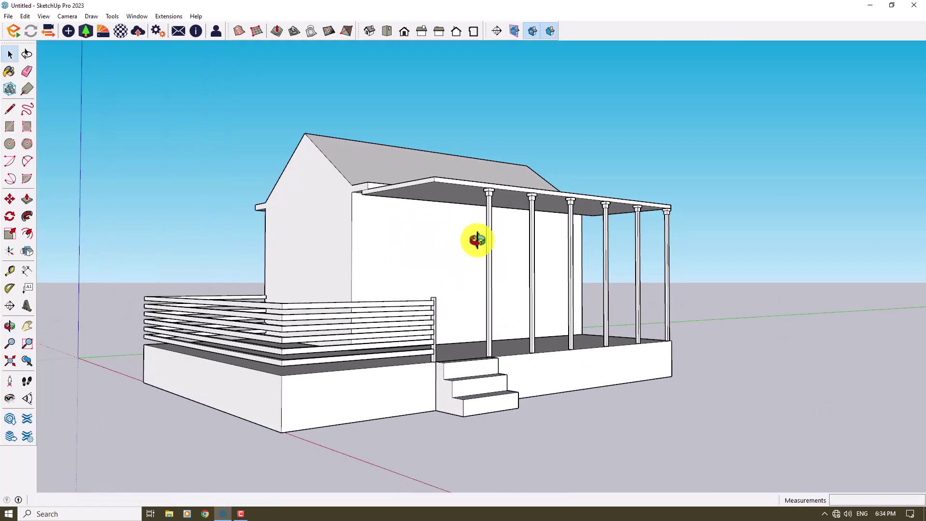